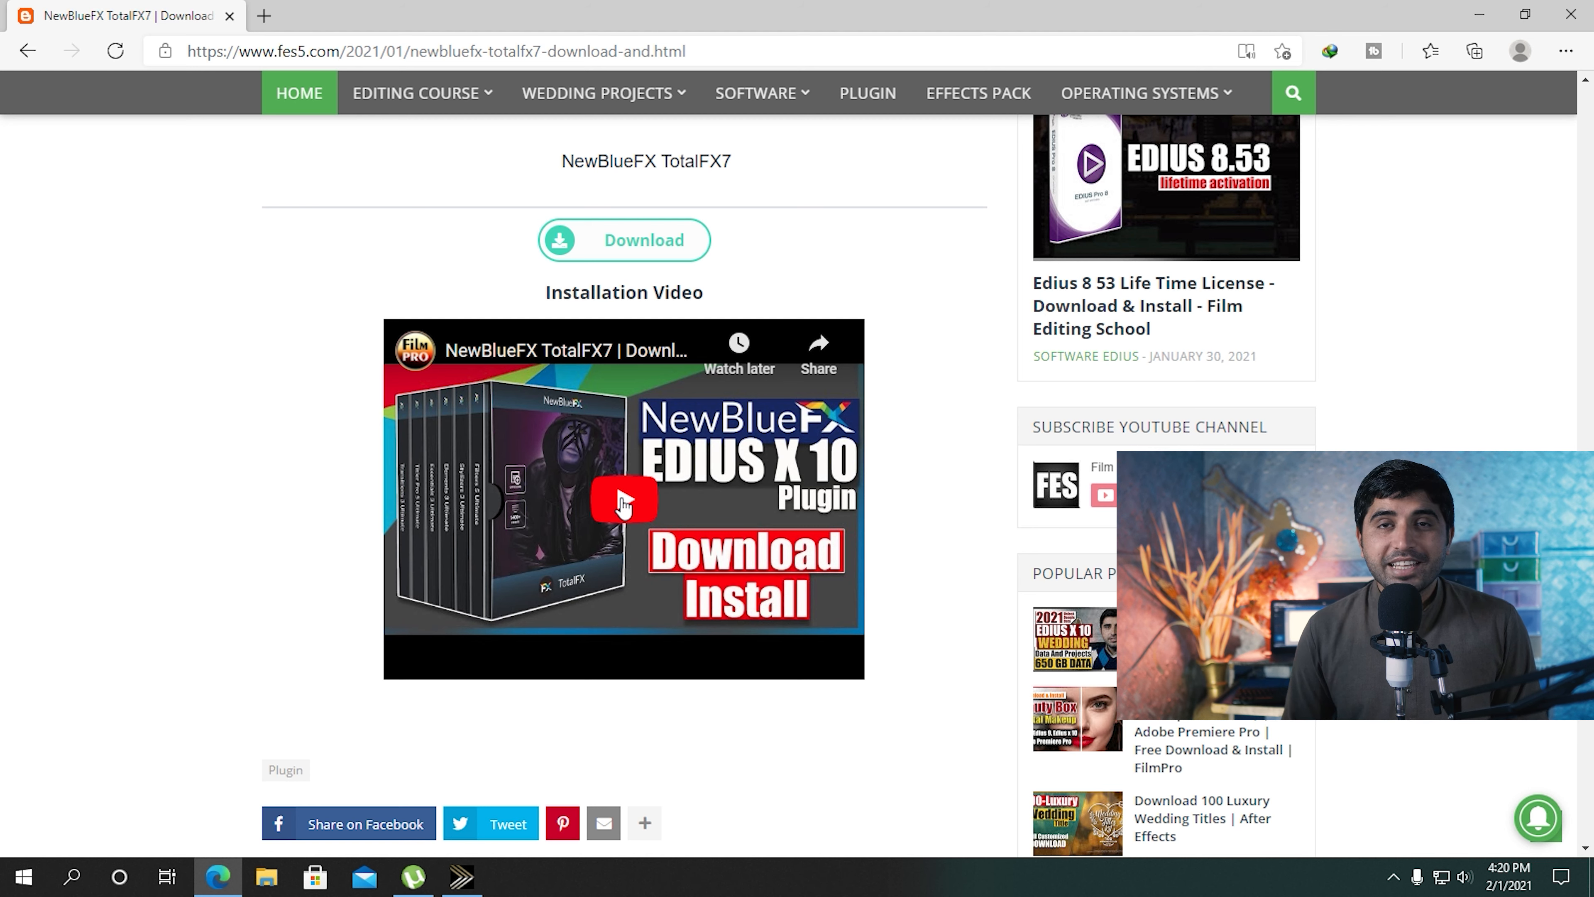
# Switch from the browser to EDIUS, place all eight bin clips at the start of track 1 VA, and return the playhead to 00:00:00:00
pyautogui.click(1480, 15)
pyautogui.click(831, 218)
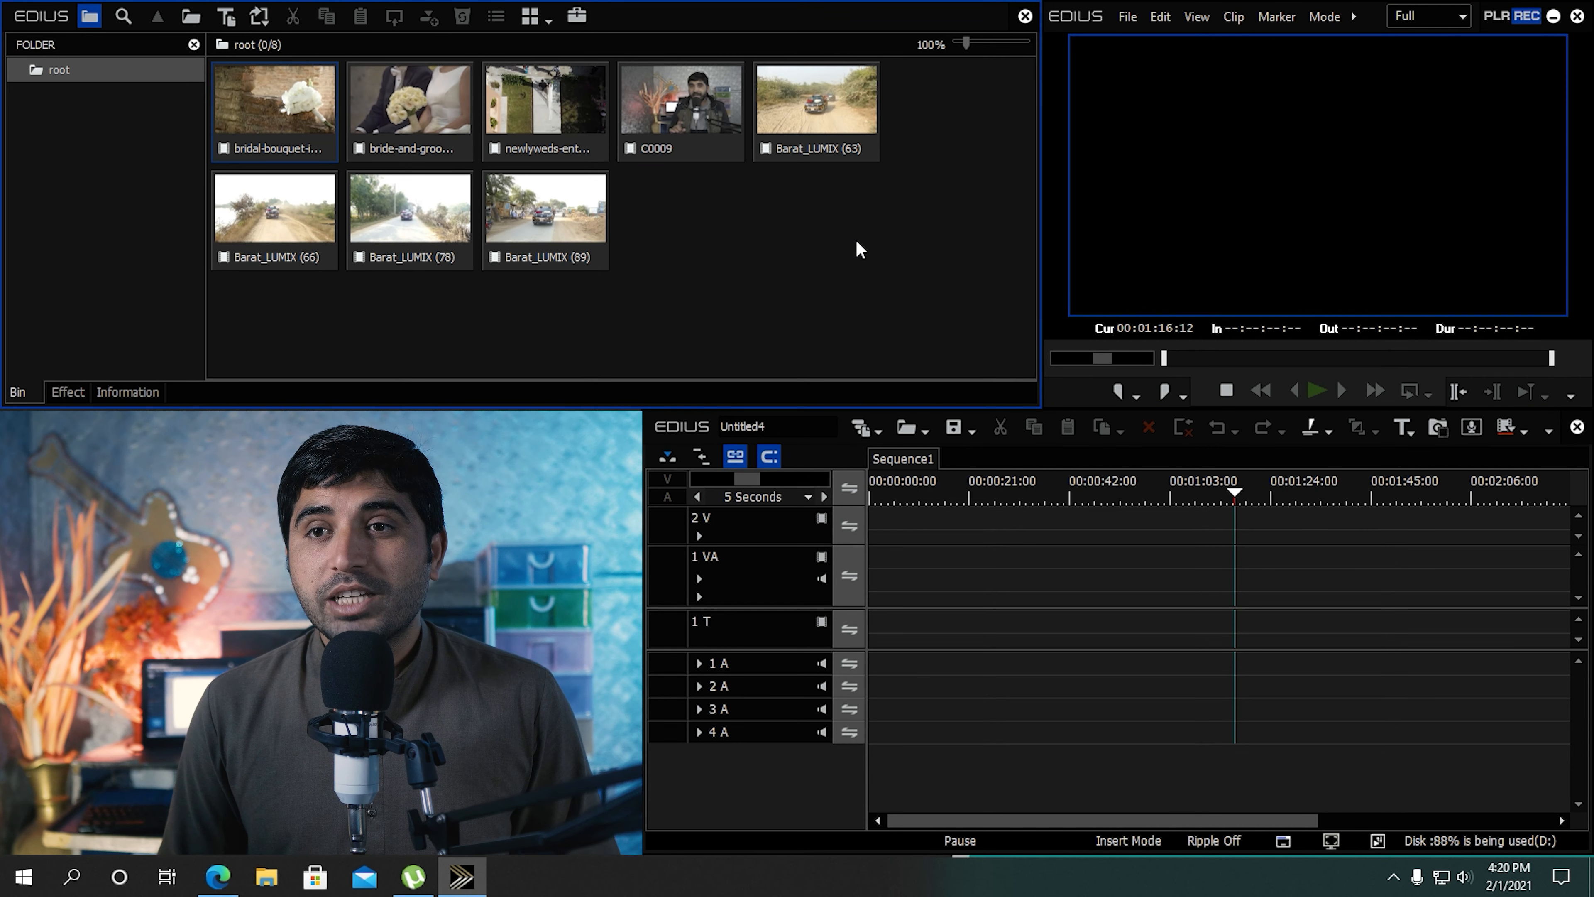
pyautogui.moveTo(963, 303); pyautogui.dragTo(1155, 565)
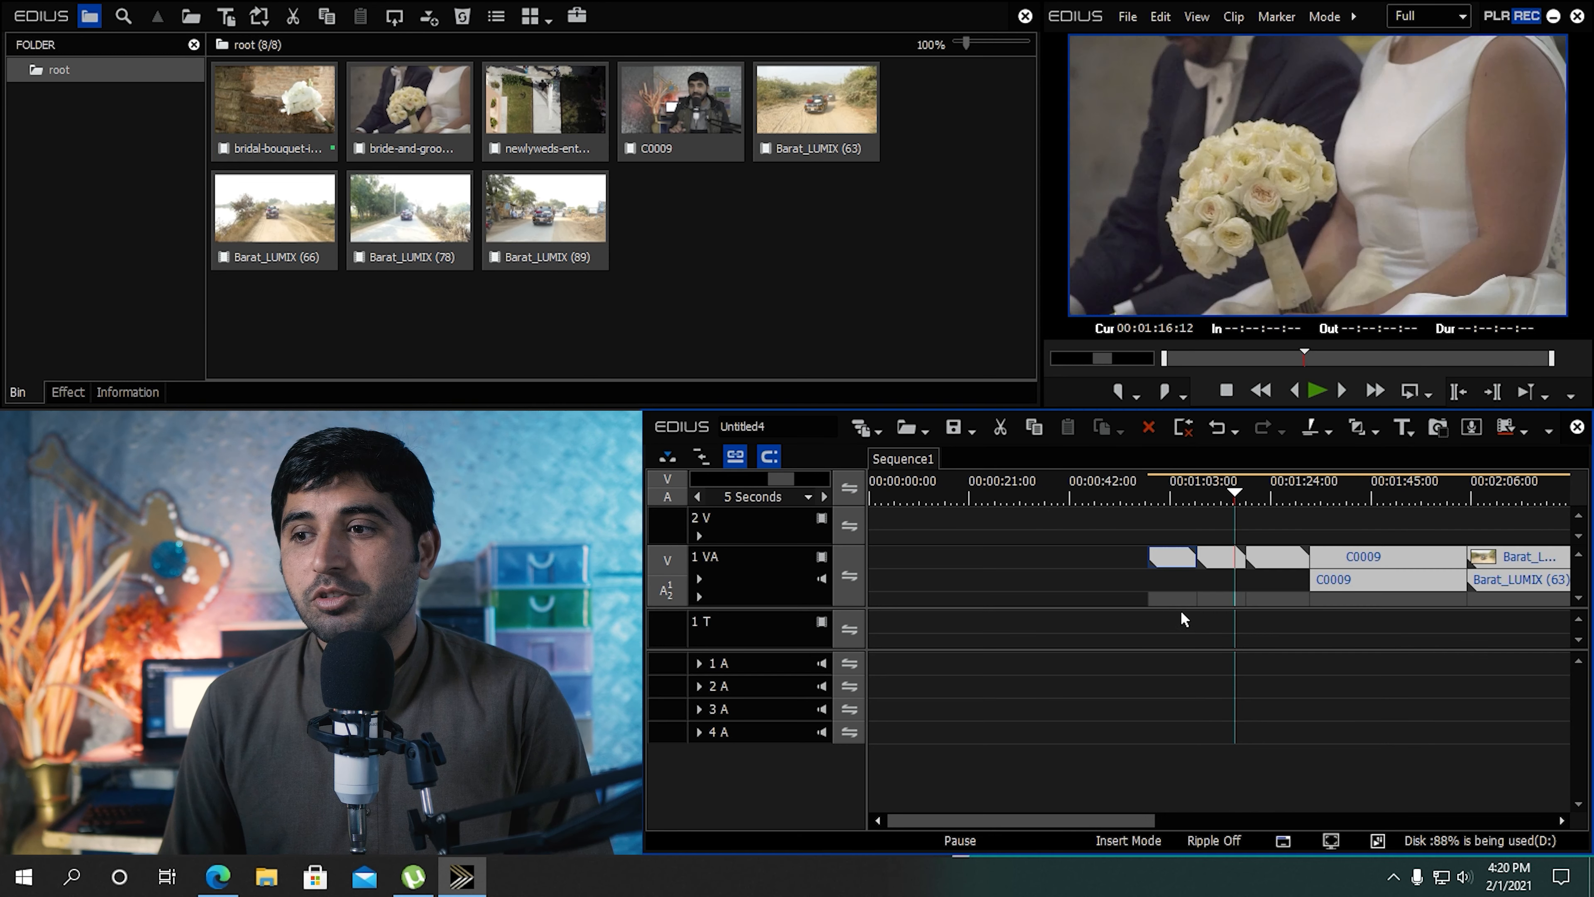
pyautogui.scroll(-2, 1381, 719)
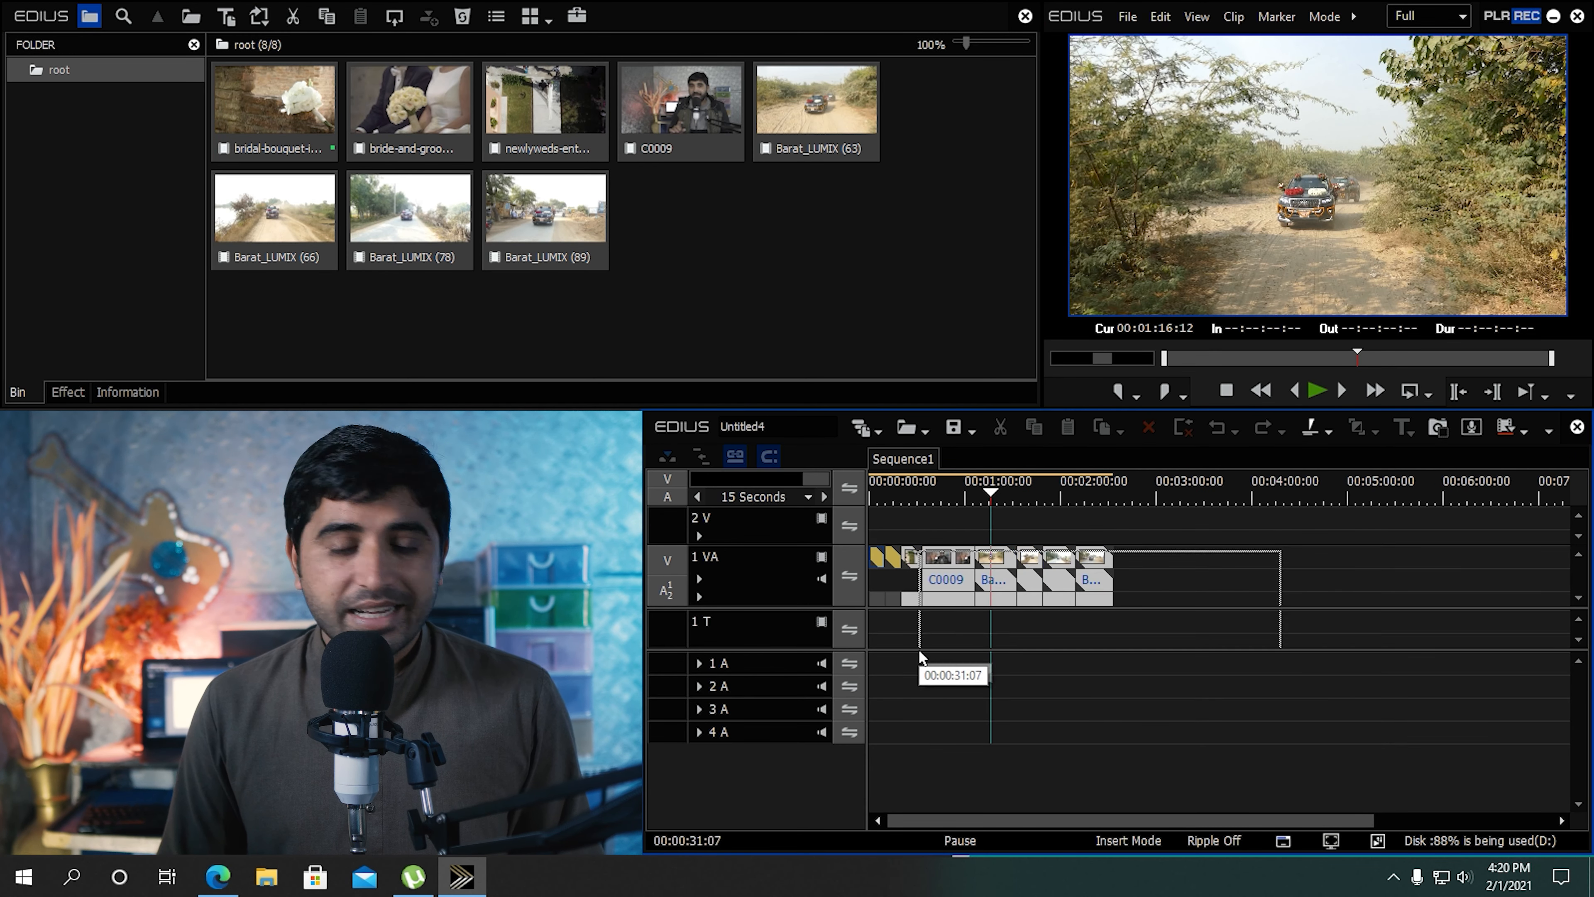
pyautogui.click(1188, 719)
pyautogui.moveTo(992, 495); pyautogui.dragTo(871, 503)
pyautogui.scroll(4, 1075, 606)
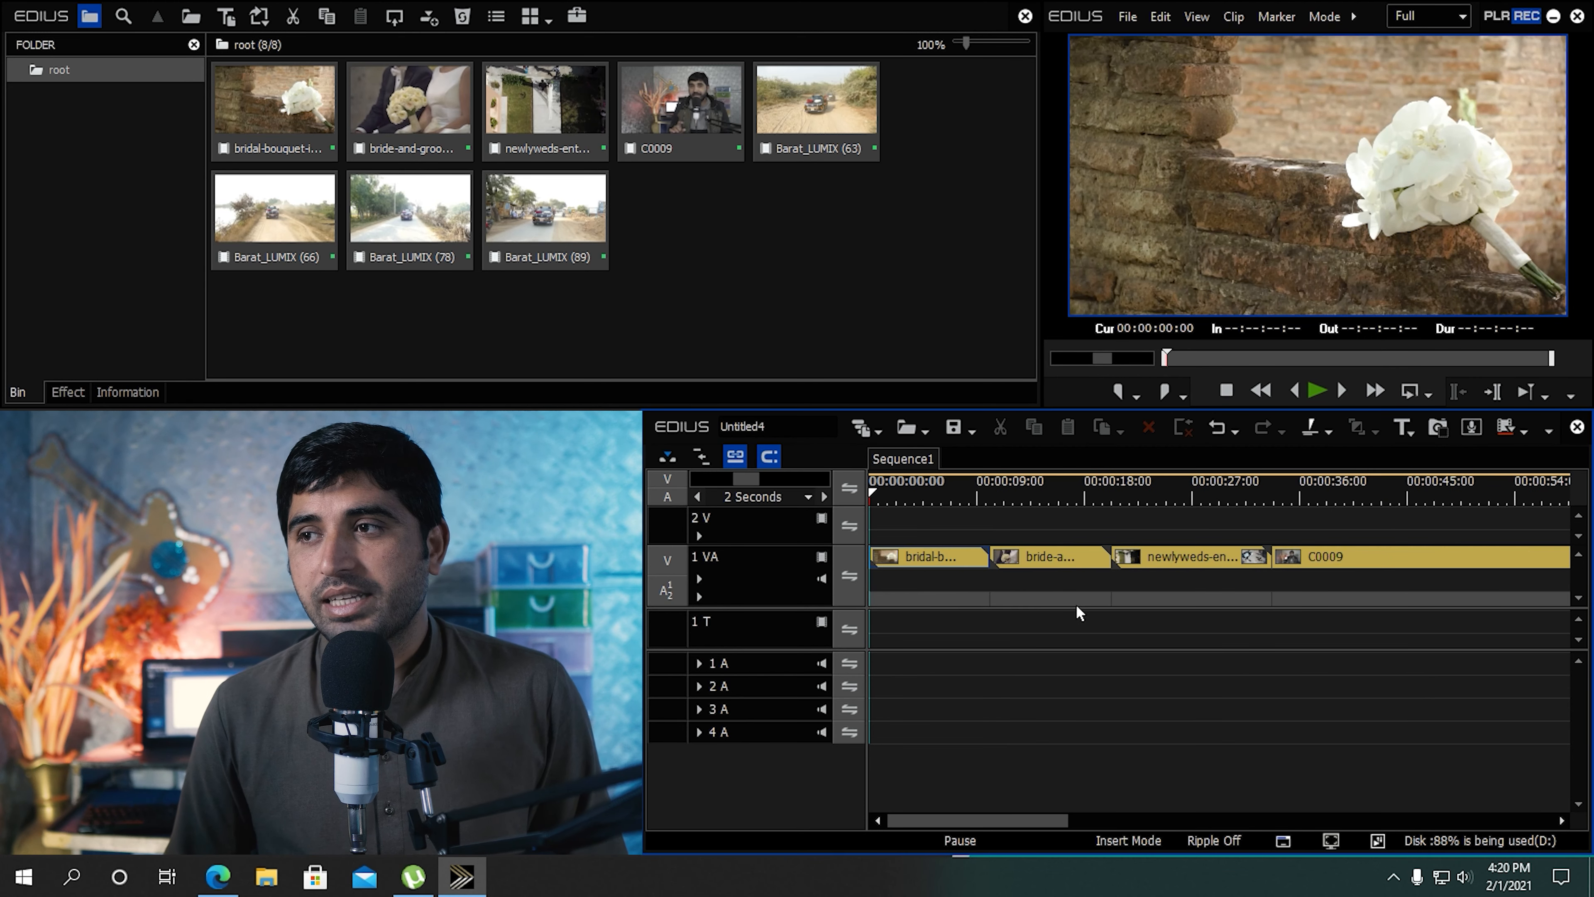
# Apply the NewBlue Essentials Auto Contrast filter to the bridal-bouquet clip and accept its default settings
pyautogui.click(68, 391)
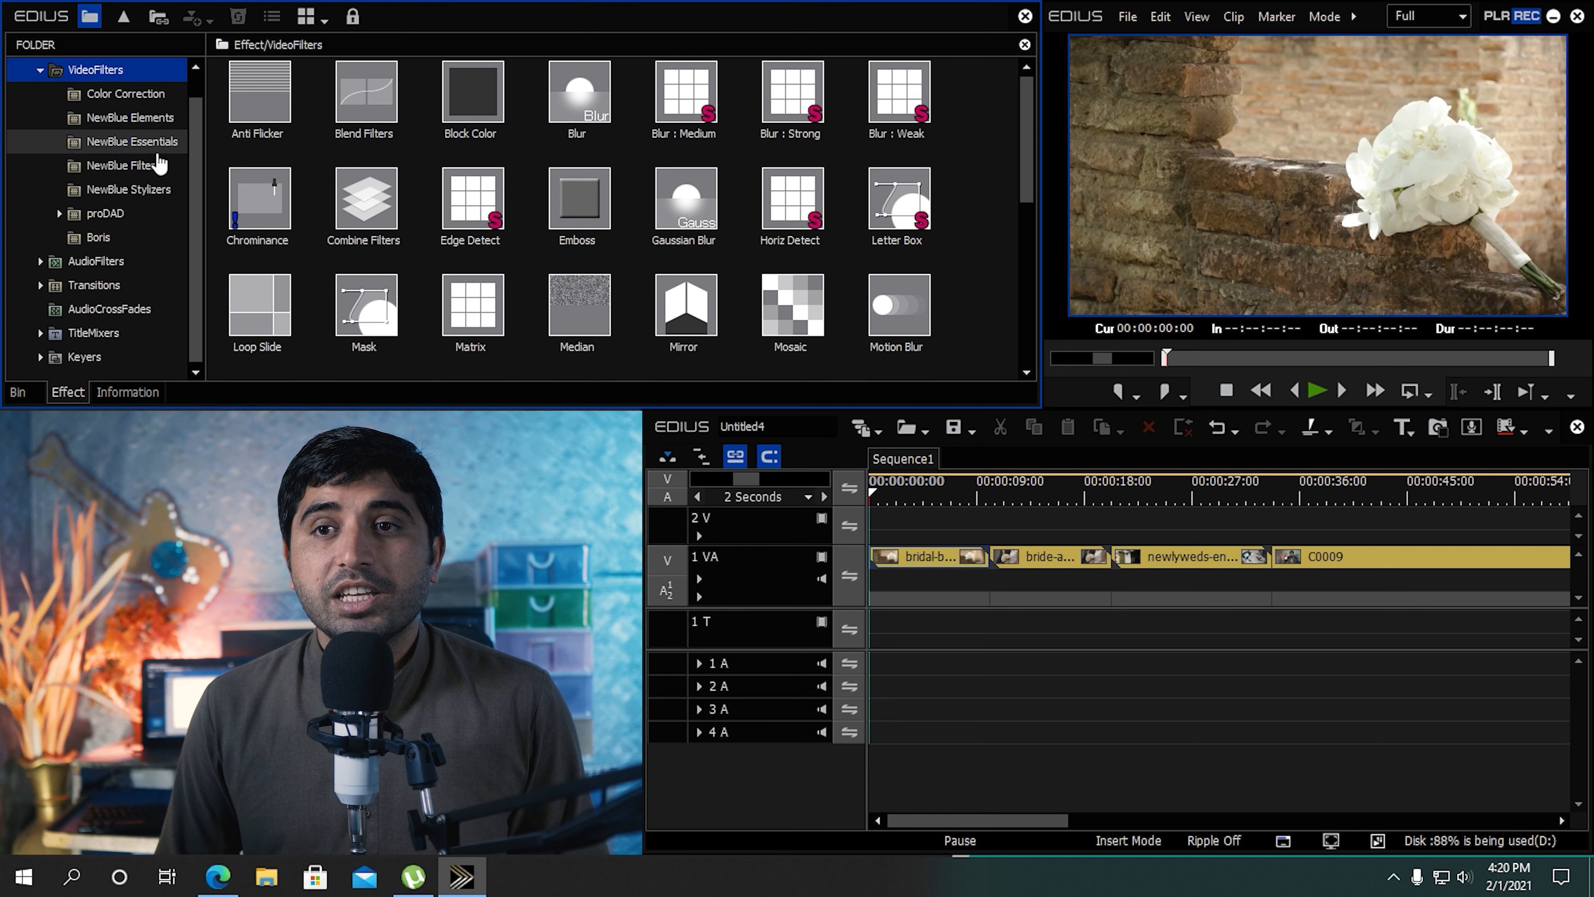
pyautogui.click(149, 144)
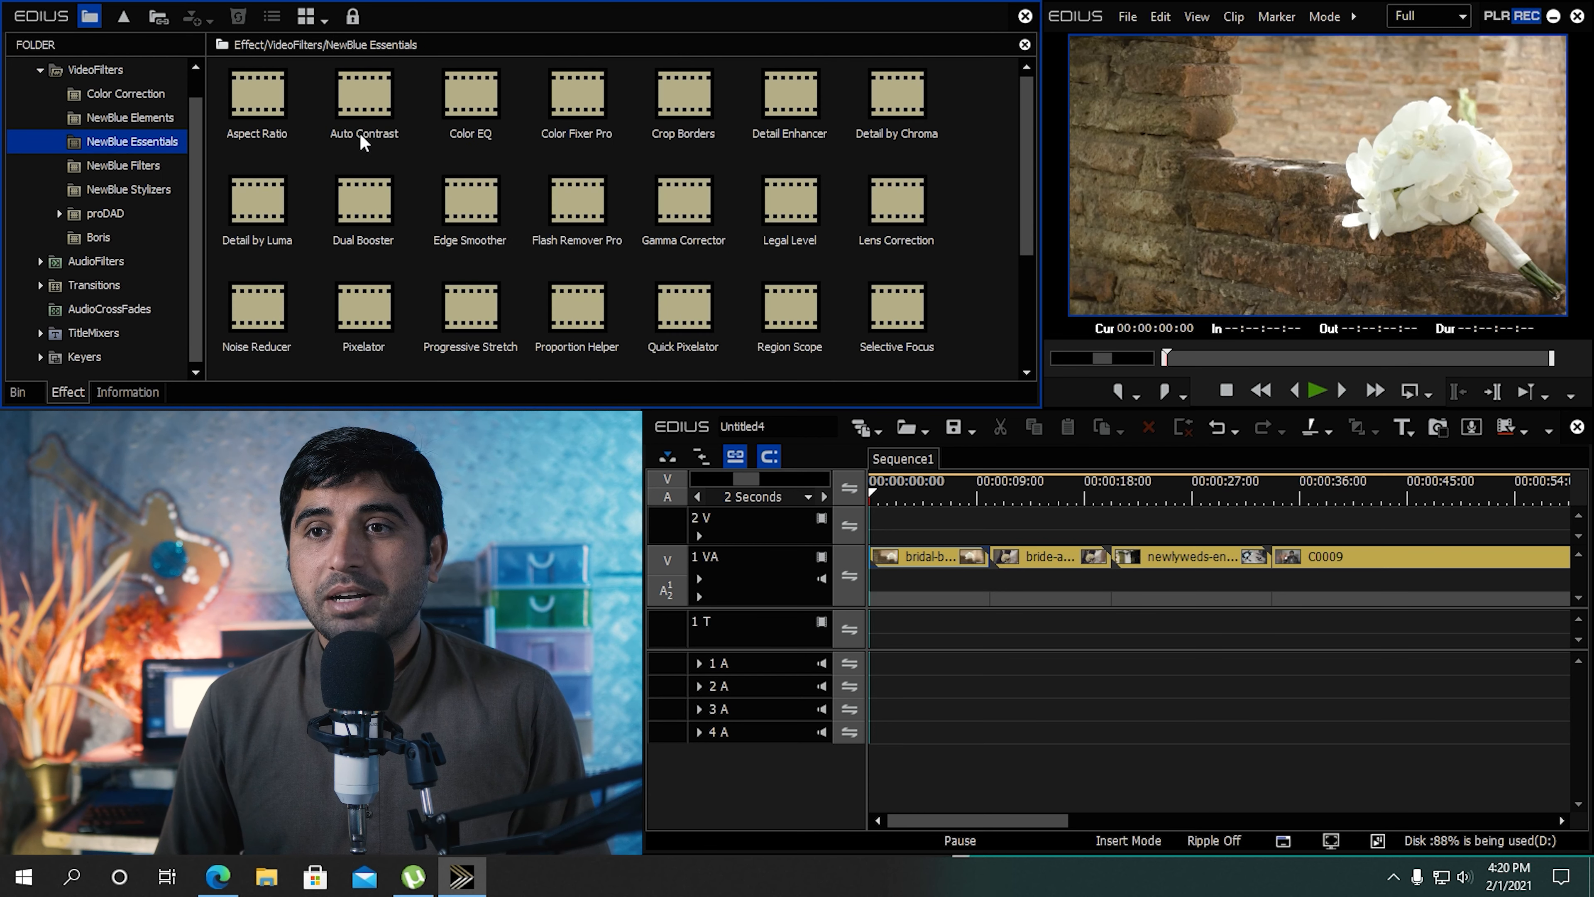
pyautogui.click(387, 119)
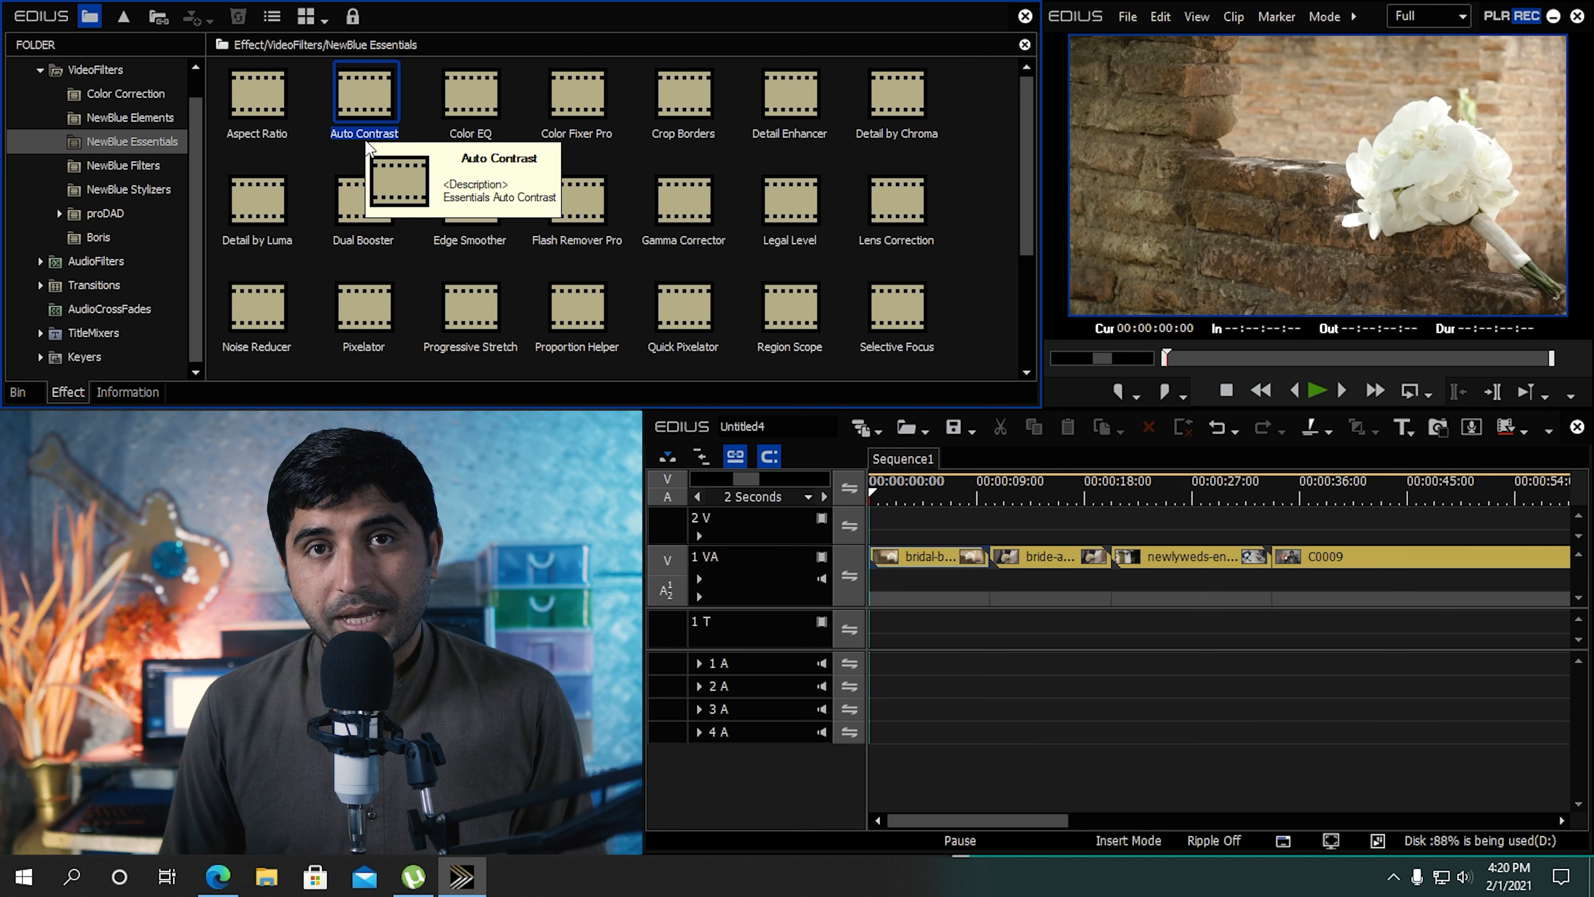
pyautogui.moveTo(367, 101); pyautogui.dragTo(930, 559)
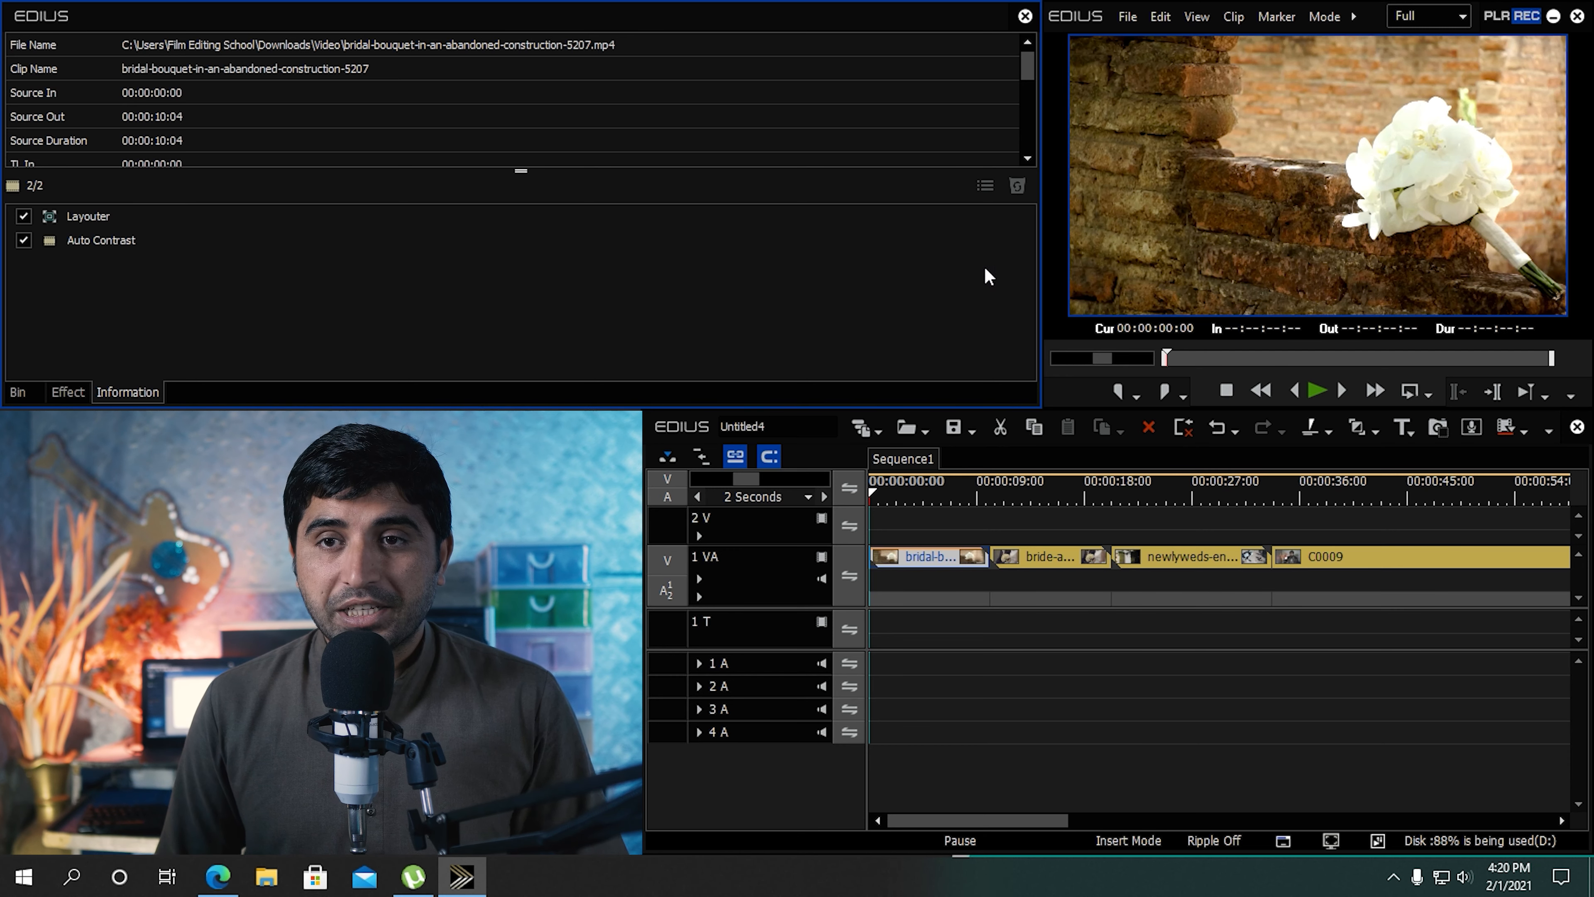
pyautogui.doubleClick(158, 246)
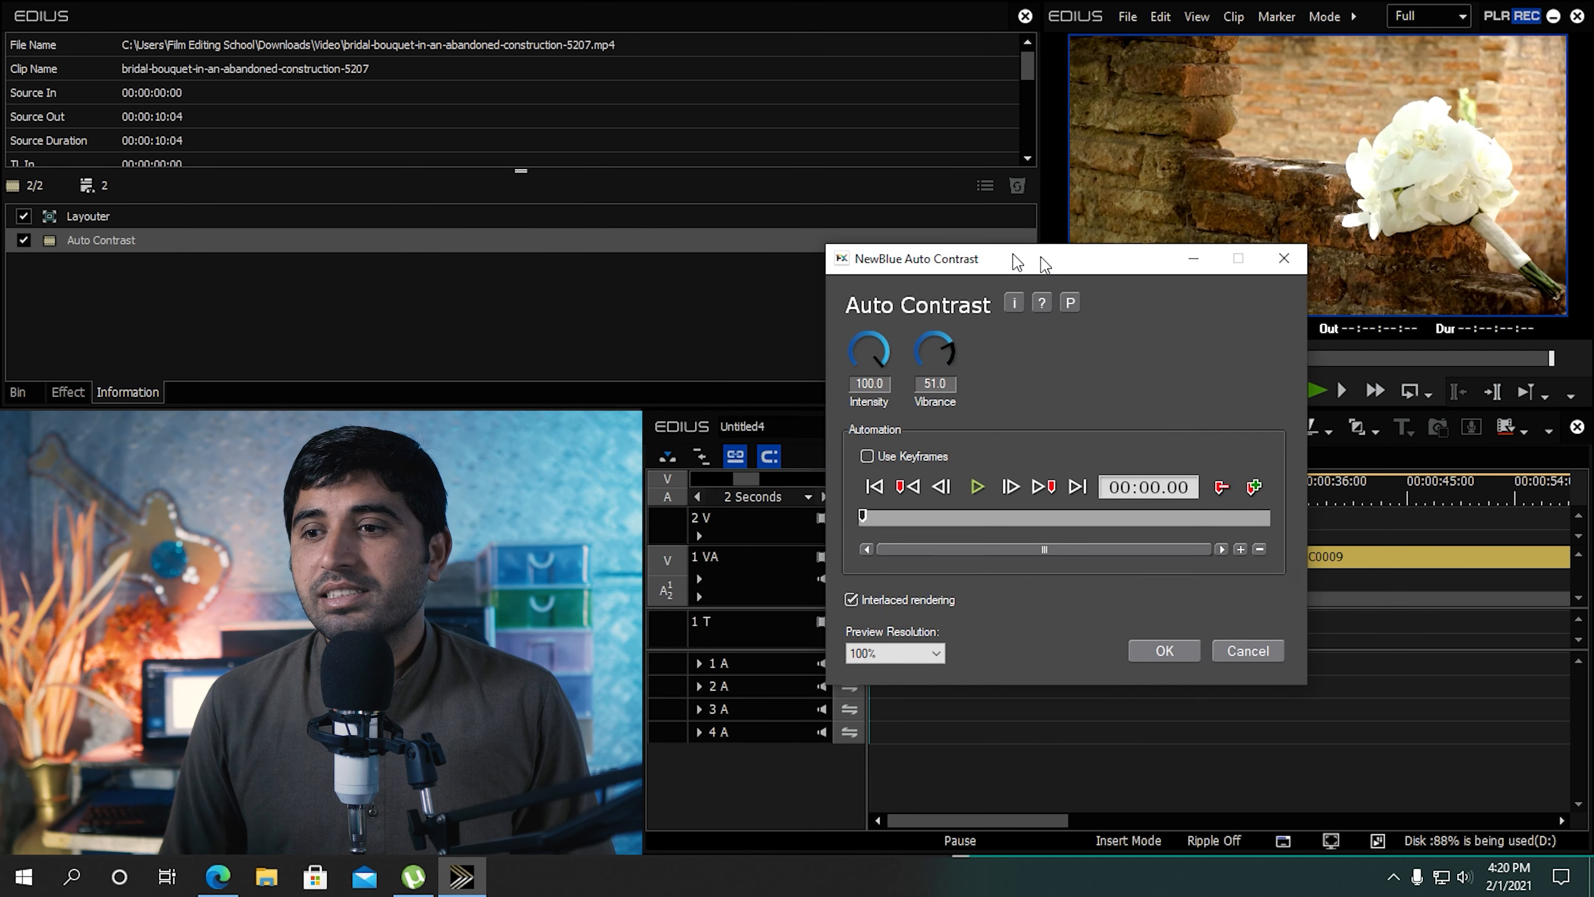
pyautogui.moveTo(1017, 261); pyautogui.dragTo(1084, 264)
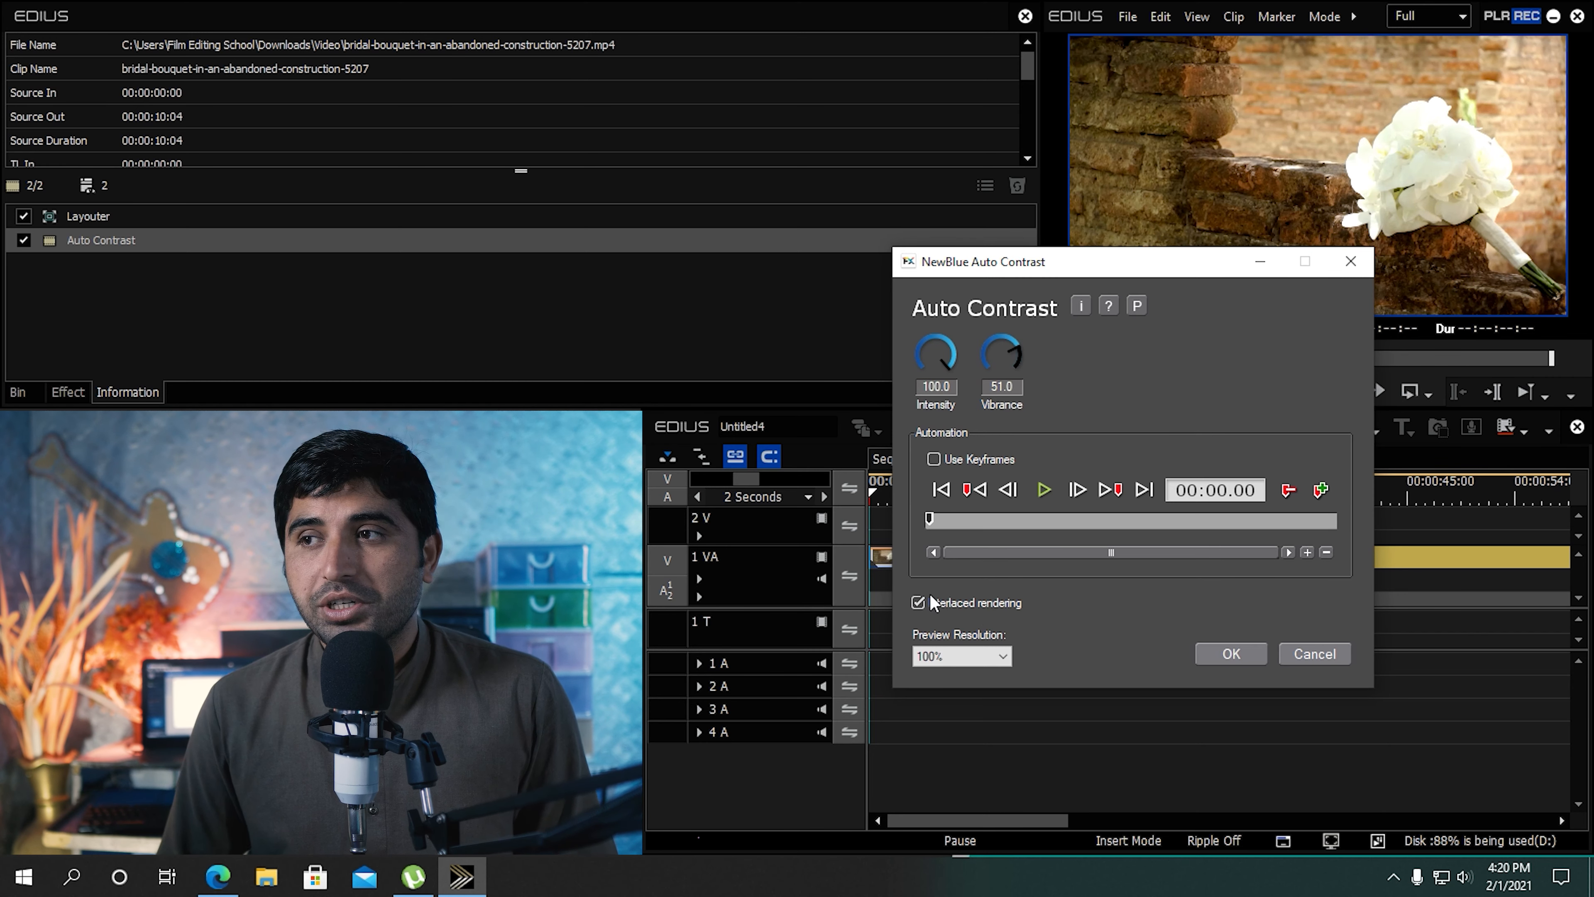
pyautogui.click(1231, 653)
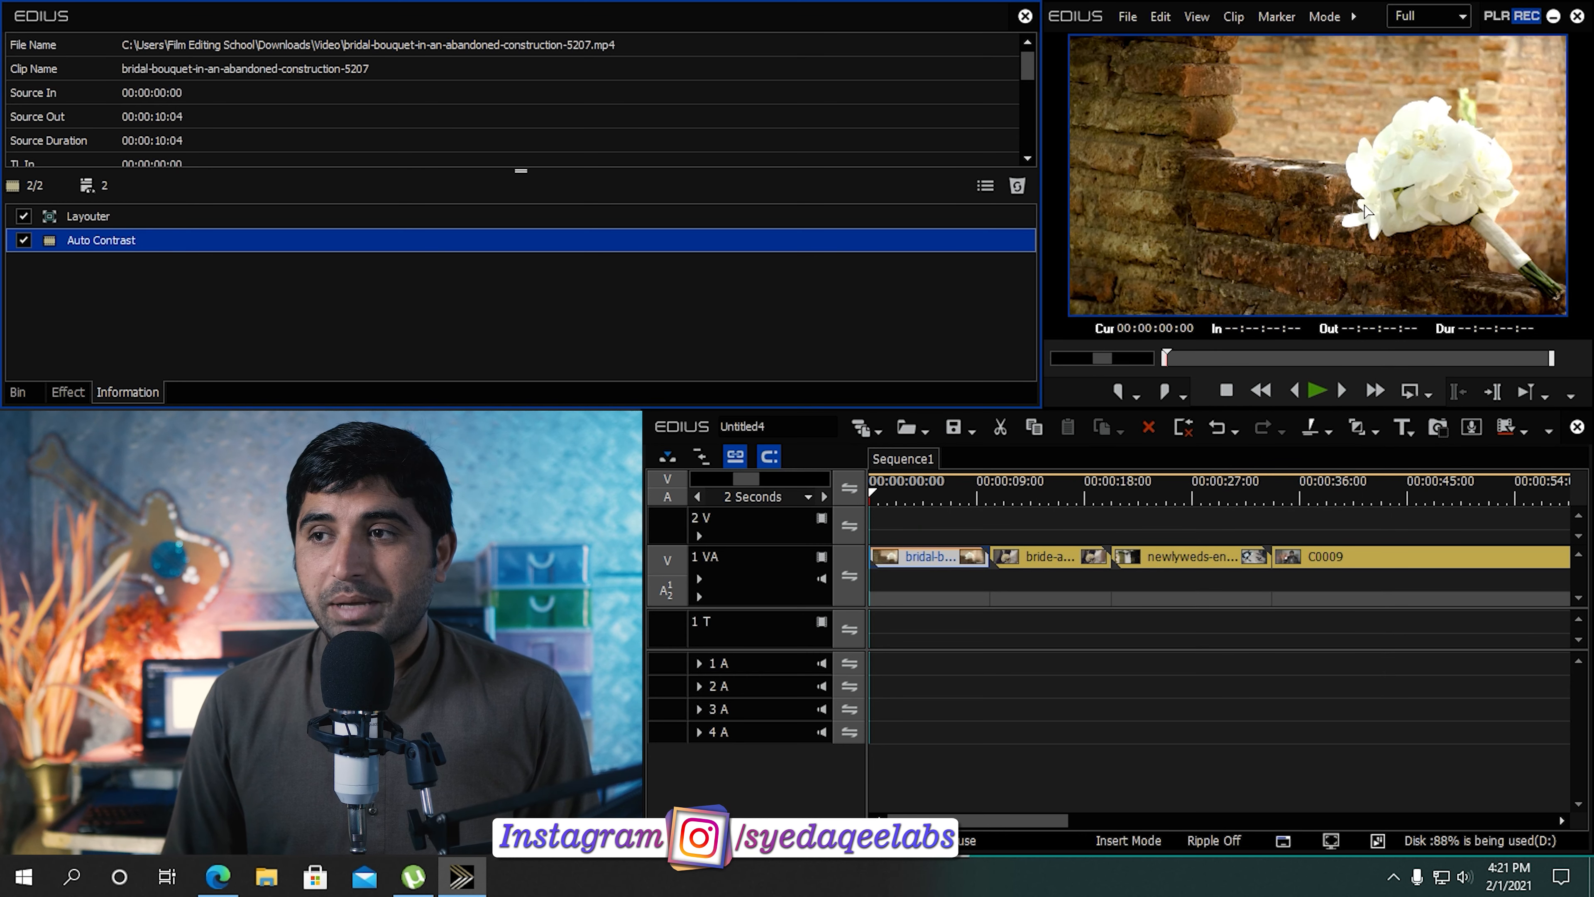
# Compare the bridal-bouquet clip with Auto Contrast off and on at 00:00:04:03
pyautogui.click(918, 502)
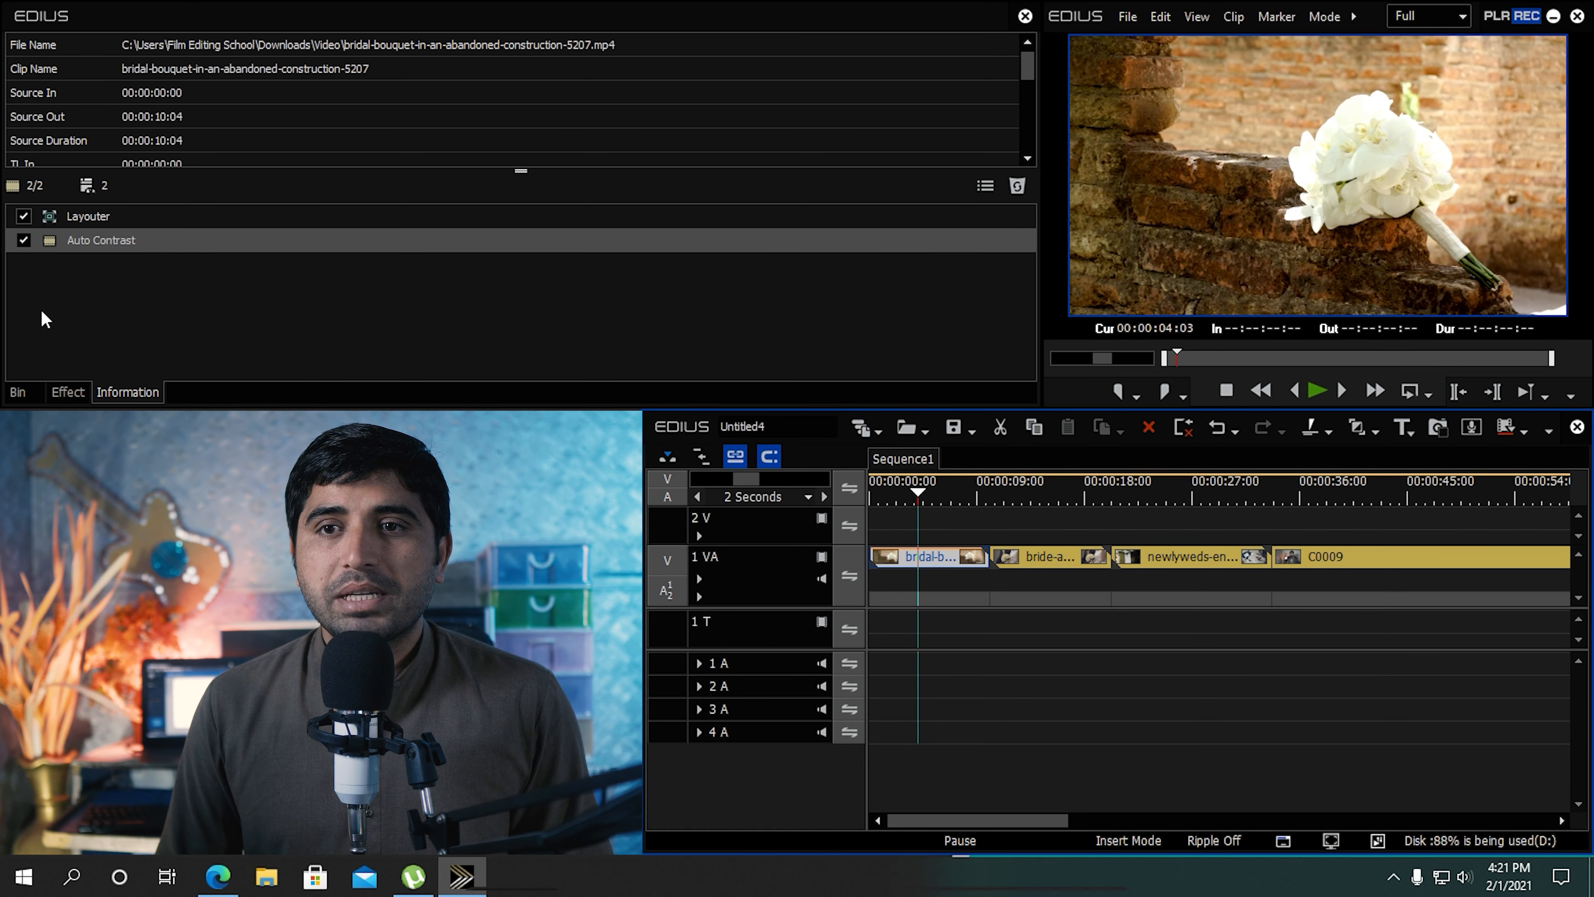
pyautogui.click(23, 240)
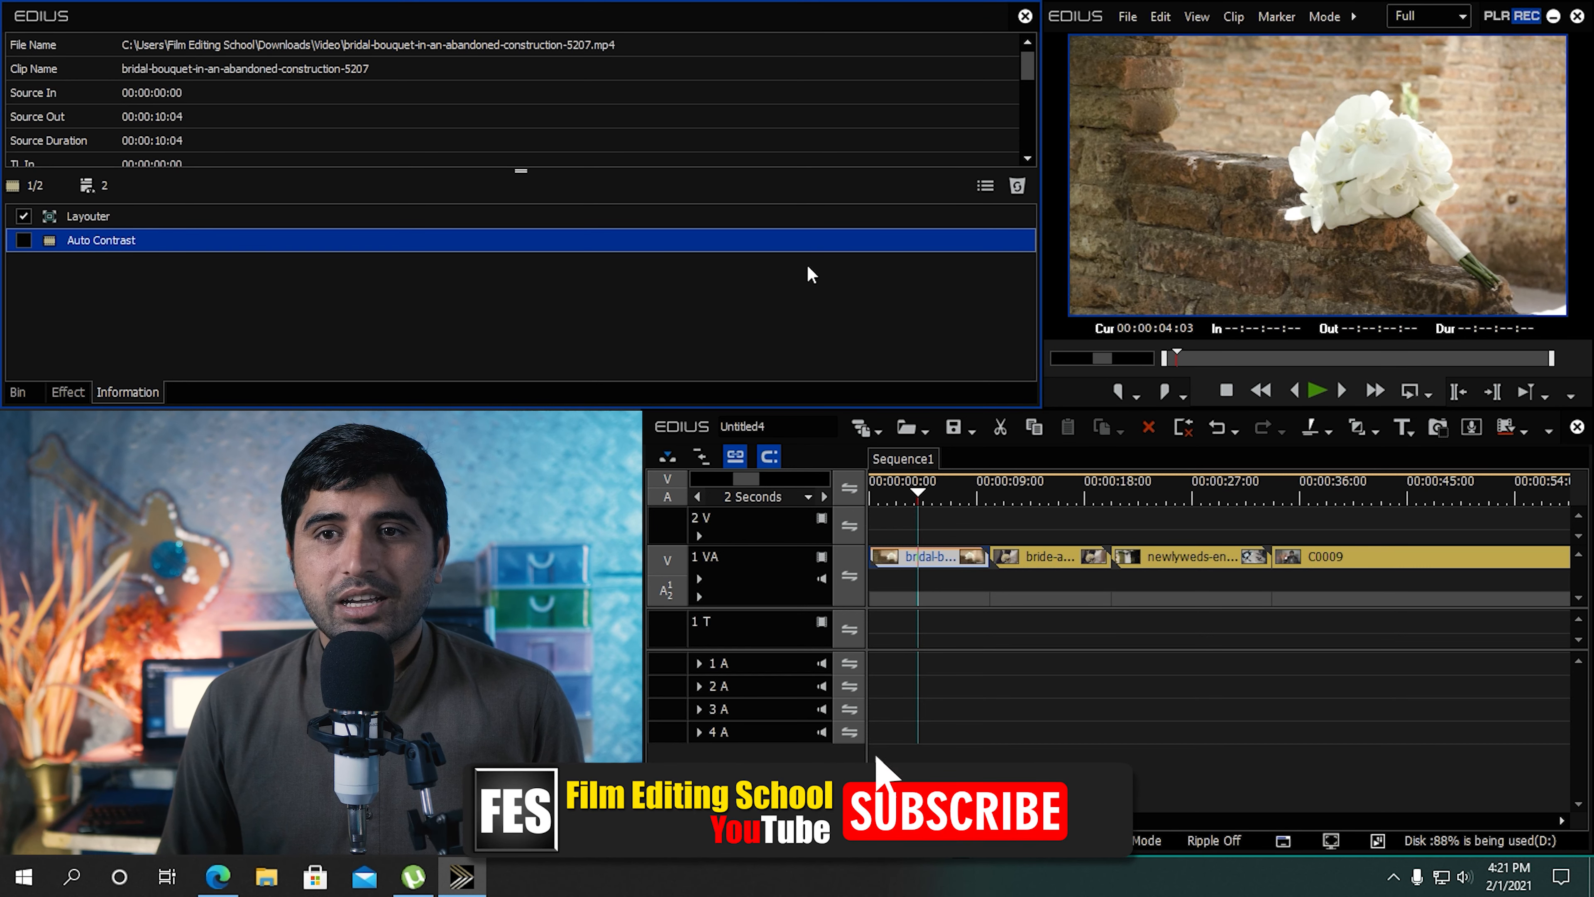
pyautogui.click(24, 240)
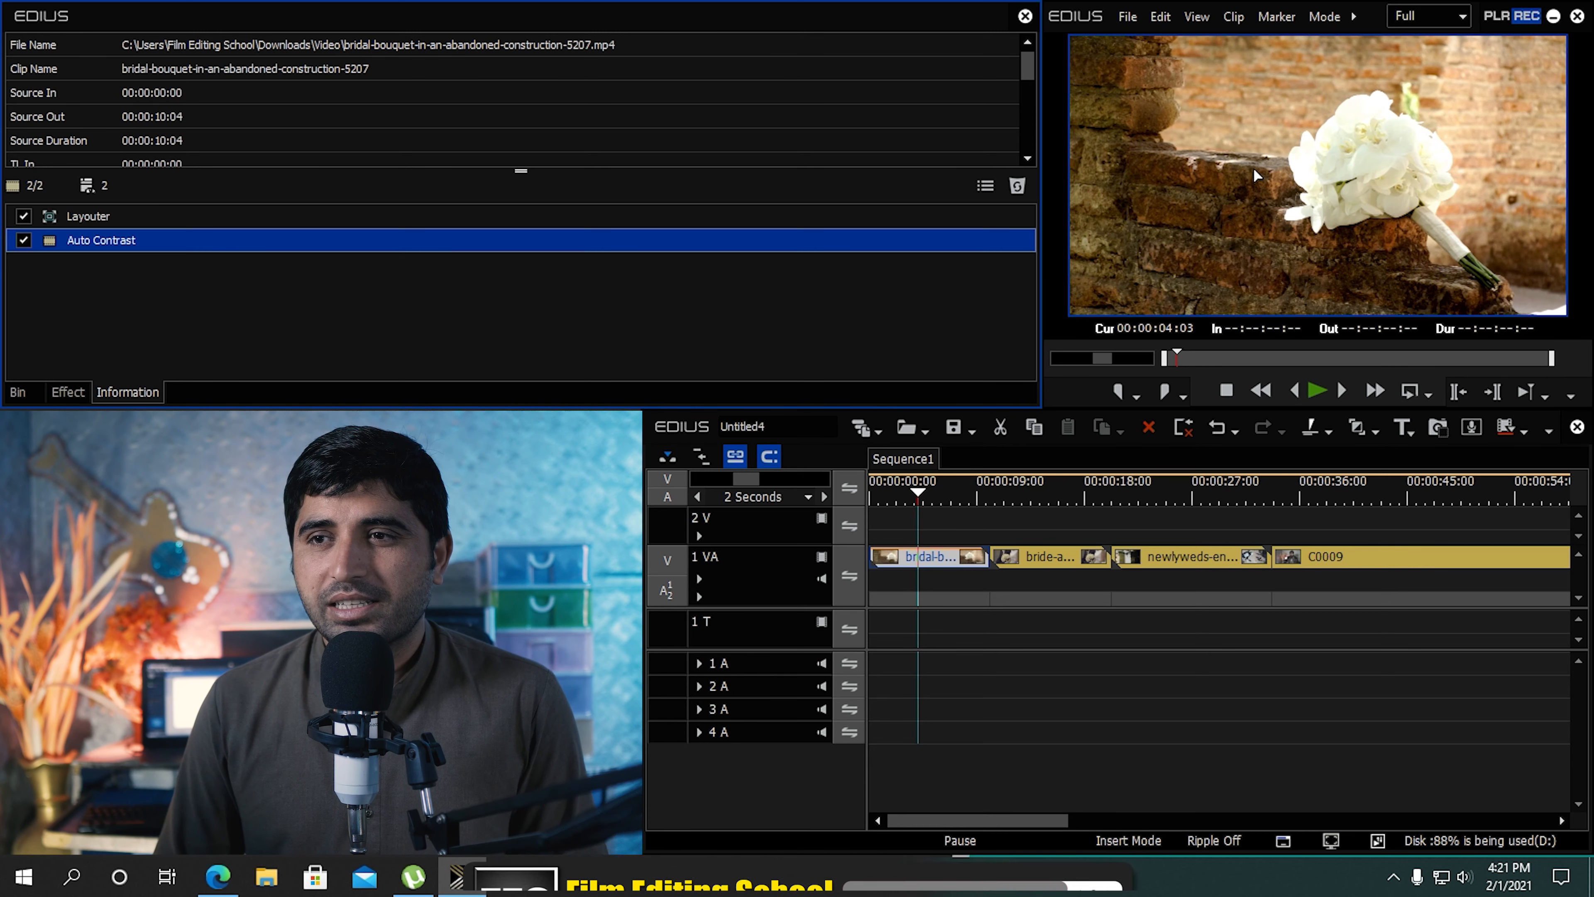
# Set the Vibrance of the bridal-bouquet clip's Auto Contrast filter to 17.0
pyautogui.doubleClick(989, 248)
pyautogui.moveTo(807, 226); pyautogui.dragTo(1121, 295)
pyautogui.moveTo(990, 382)
pyautogui.mouseDown()
pyautogui.moveTo(982, 366)
pyautogui.moveTo(1066, 555)
pyautogui.moveTo(1026, 519)
pyautogui.moveTo(981, 410)
pyautogui.mouseUp()
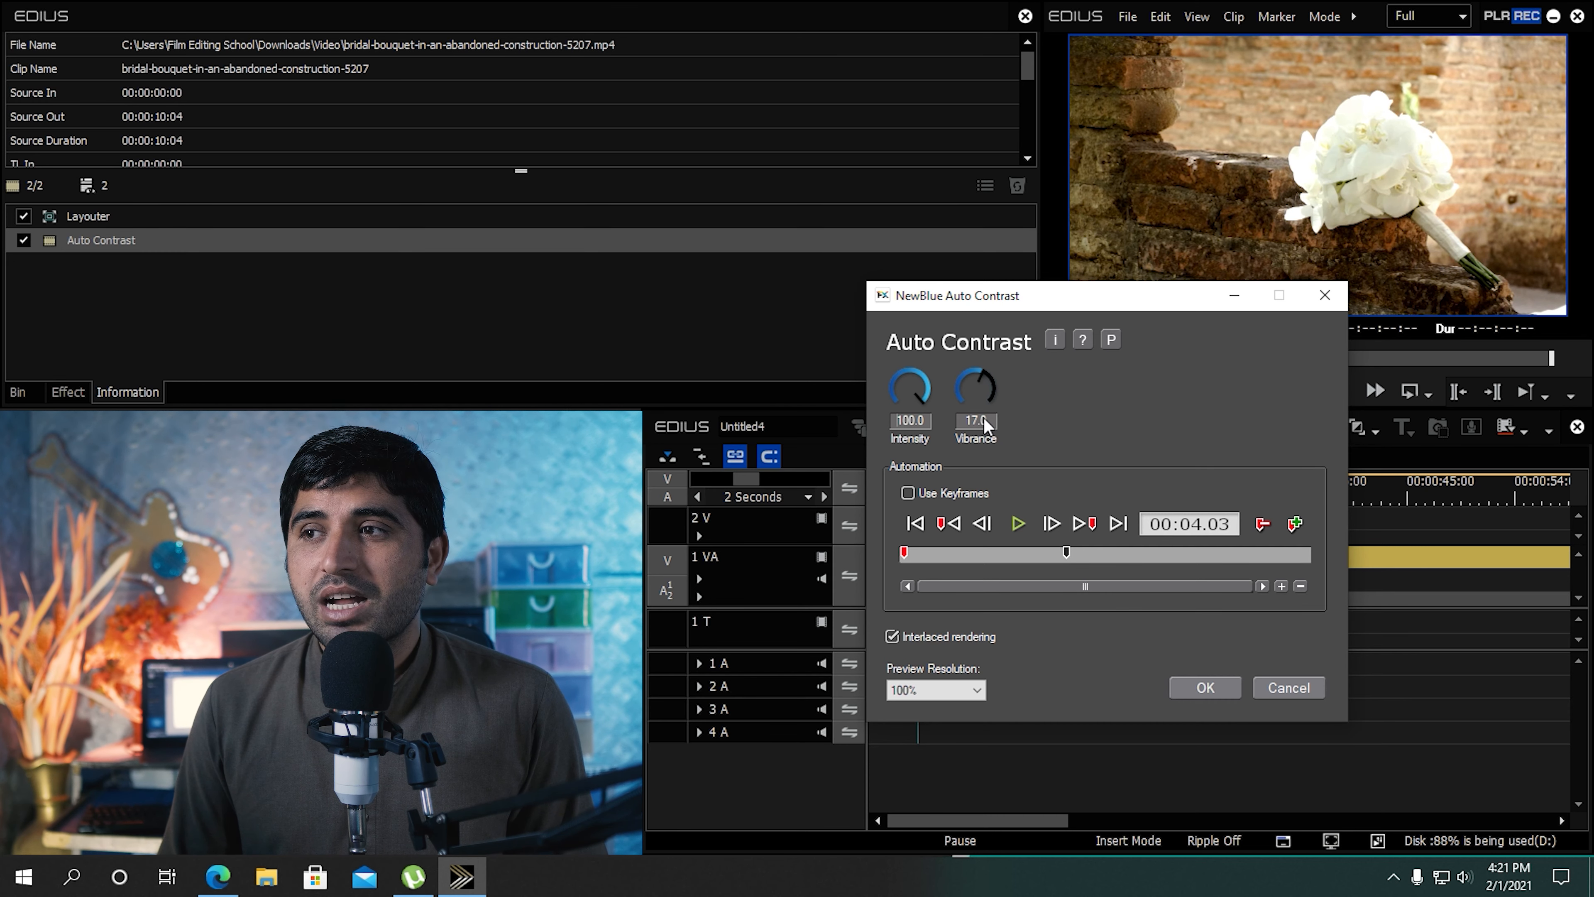
pyautogui.click(1205, 687)
# Check the reduced vibrance on the bridal-bouquet clip by toggling Auto Contrast off and on and scrubbing the footage
pyautogui.click(24, 240)
pyautogui.click(23, 240)
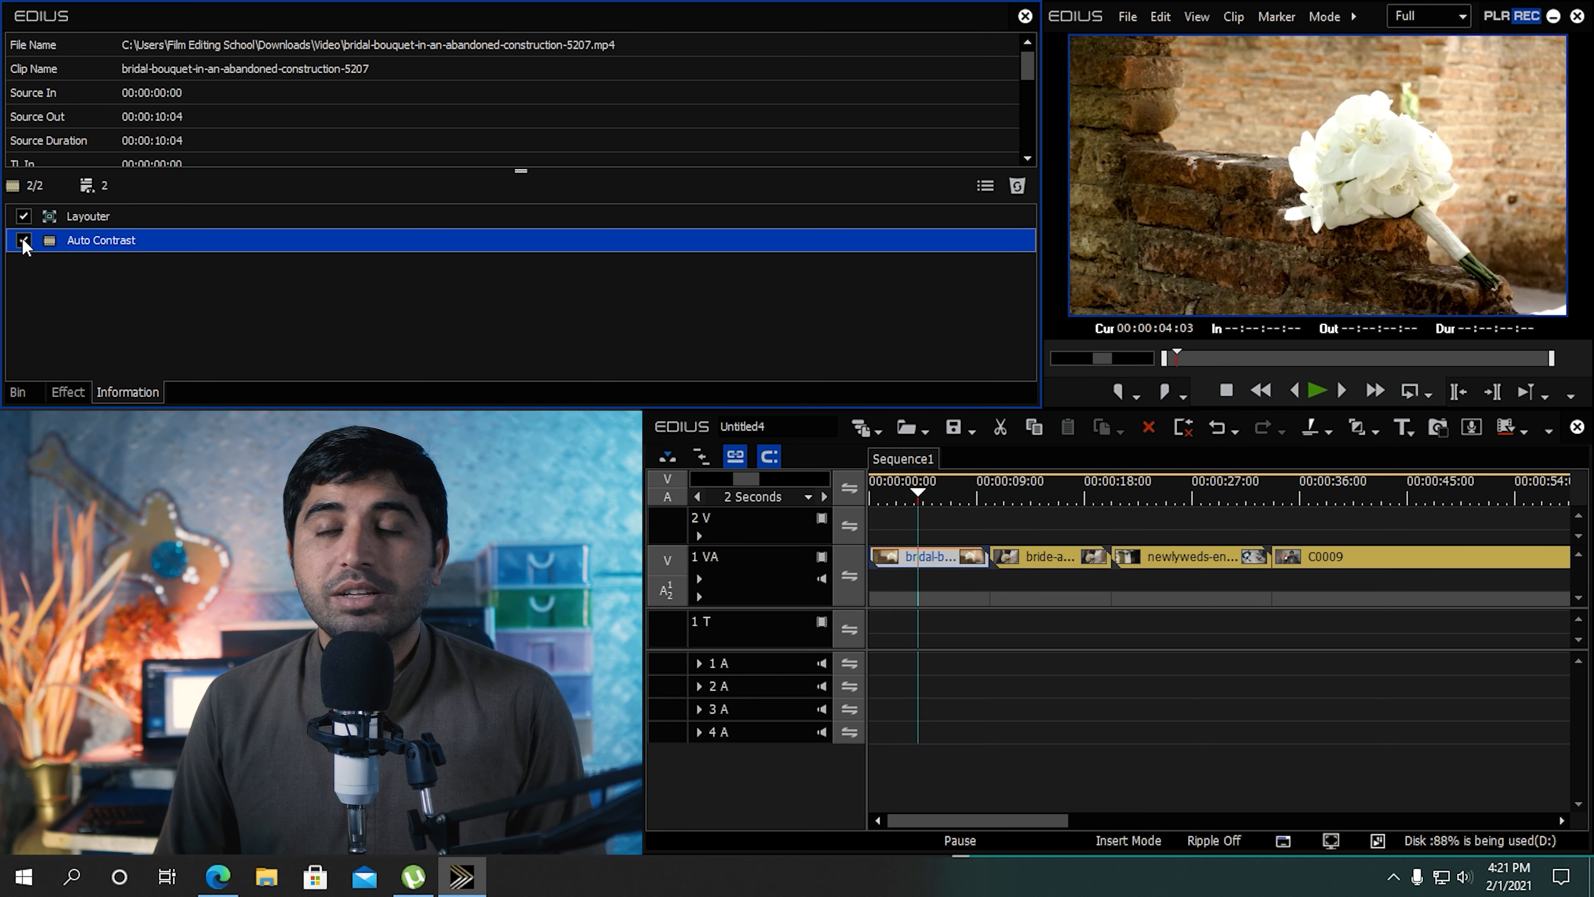
pyautogui.moveTo(931, 496)
pyautogui.mouseDown()
pyautogui.moveTo(968, 491)
pyautogui.moveTo(913, 502)
pyautogui.mouseUp()
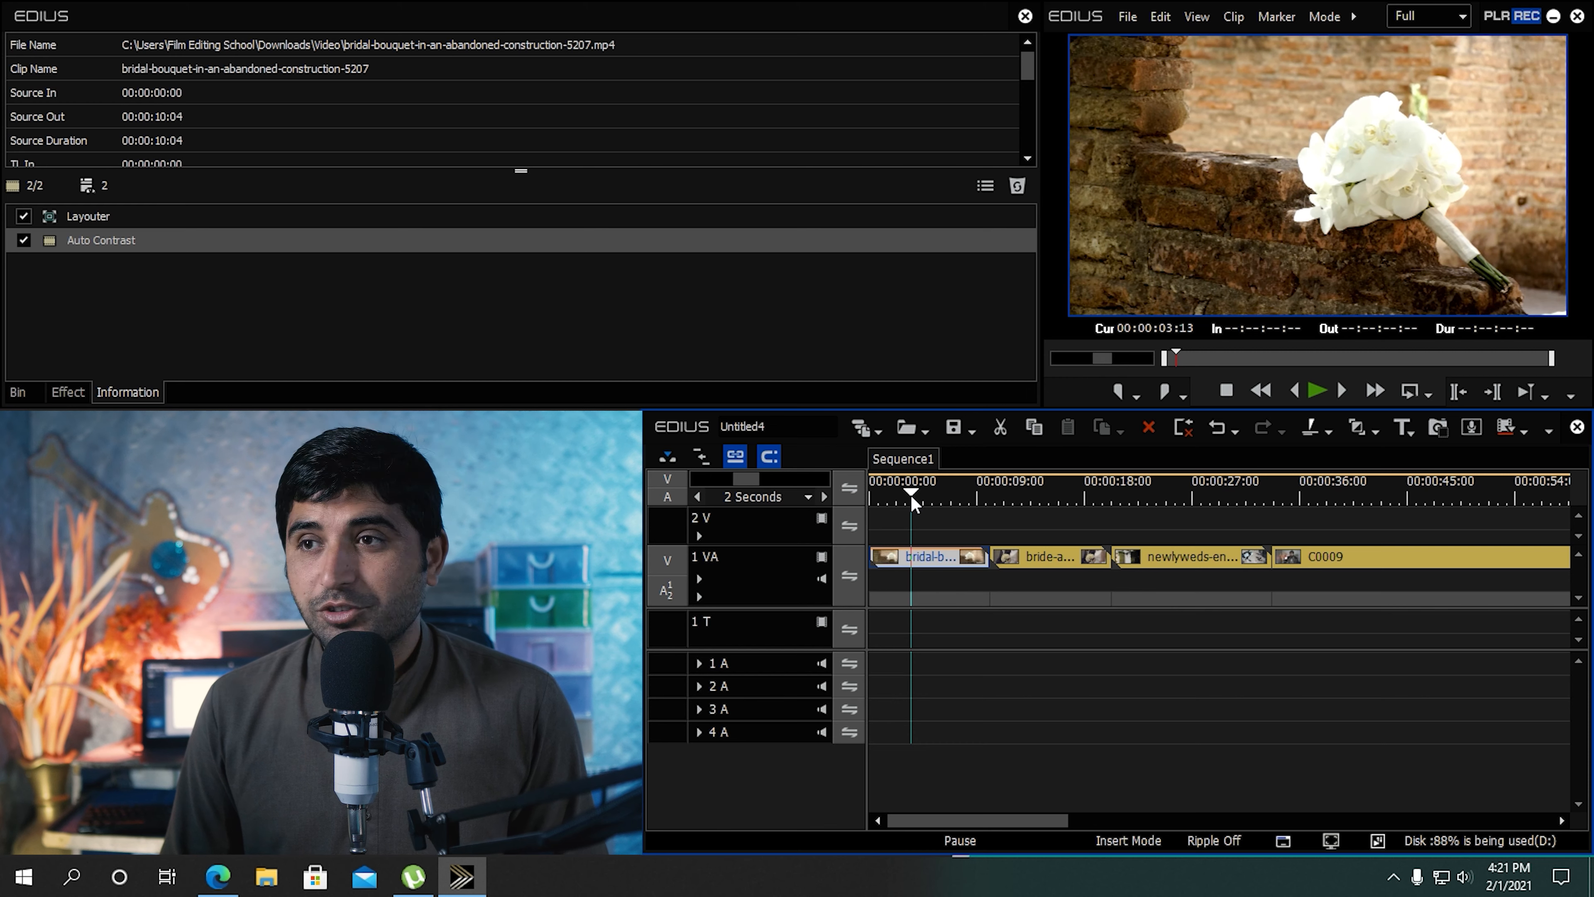
# Apply the NewBlue Auto Contrast filter to the bride-and-groom clip with the playhead at 00:00:16:19
pyautogui.click(1038, 496)
pyautogui.moveTo(1037, 496); pyautogui.dragTo(1070, 492)
pyautogui.click(68, 392)
pyautogui.moveTo(376, 148); pyautogui.dragTo(1036, 553)
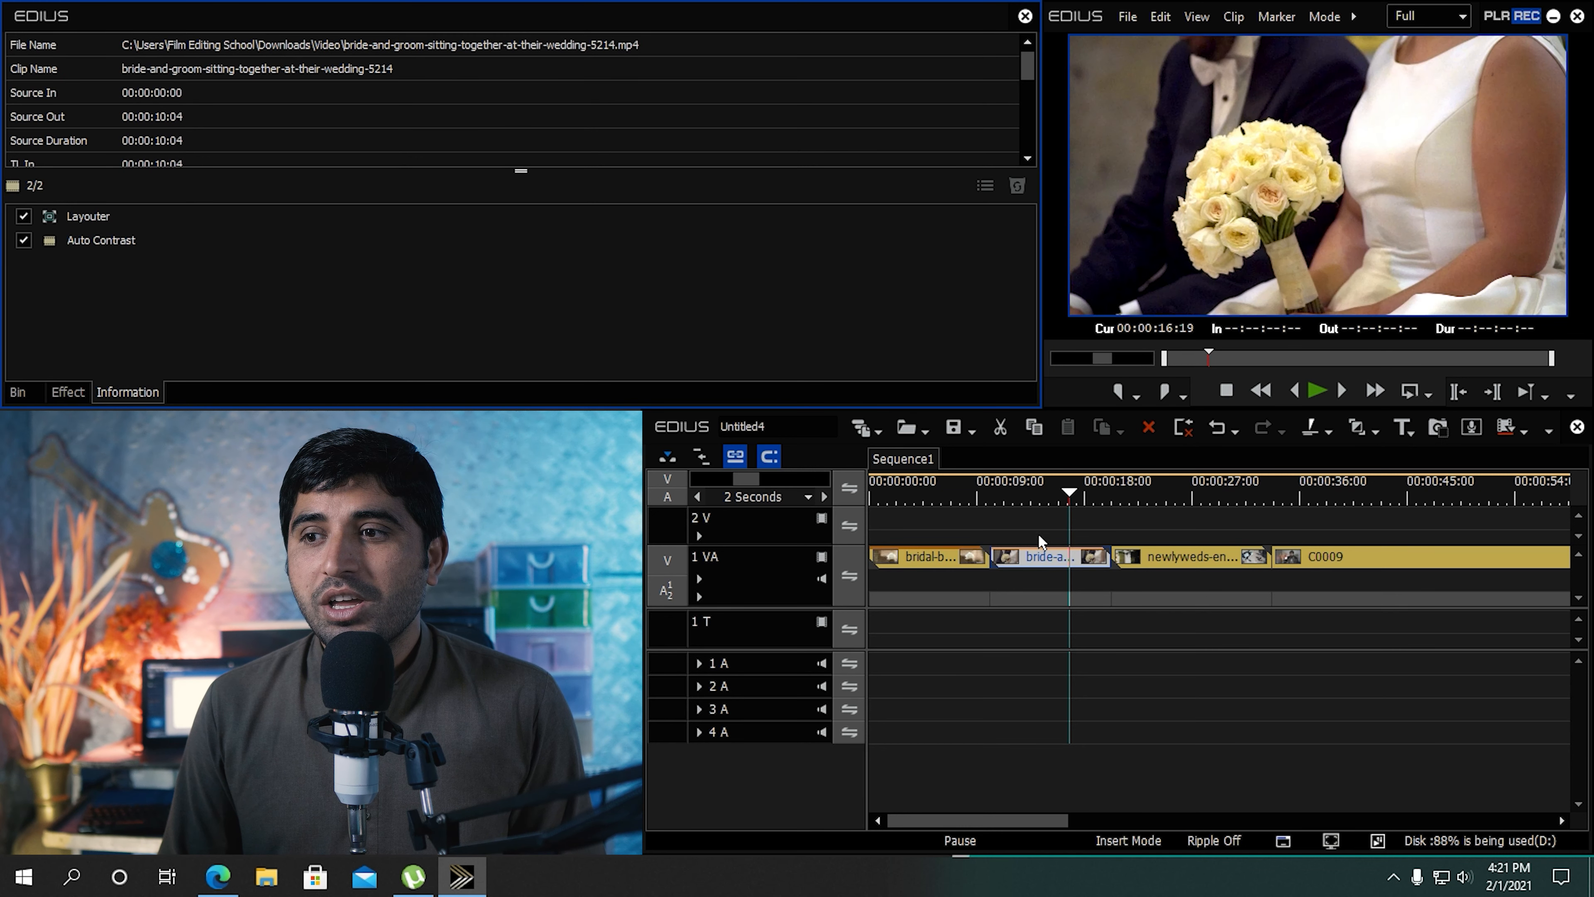
# Compare the bride-and-groom clip with Auto Contrast off and on at 00:00:15:05
pyautogui.moveTo(1037, 493)
pyautogui.mouseDown()
pyautogui.moveTo(1017, 490)
pyautogui.moveTo(1046, 492)
pyautogui.mouseUp()
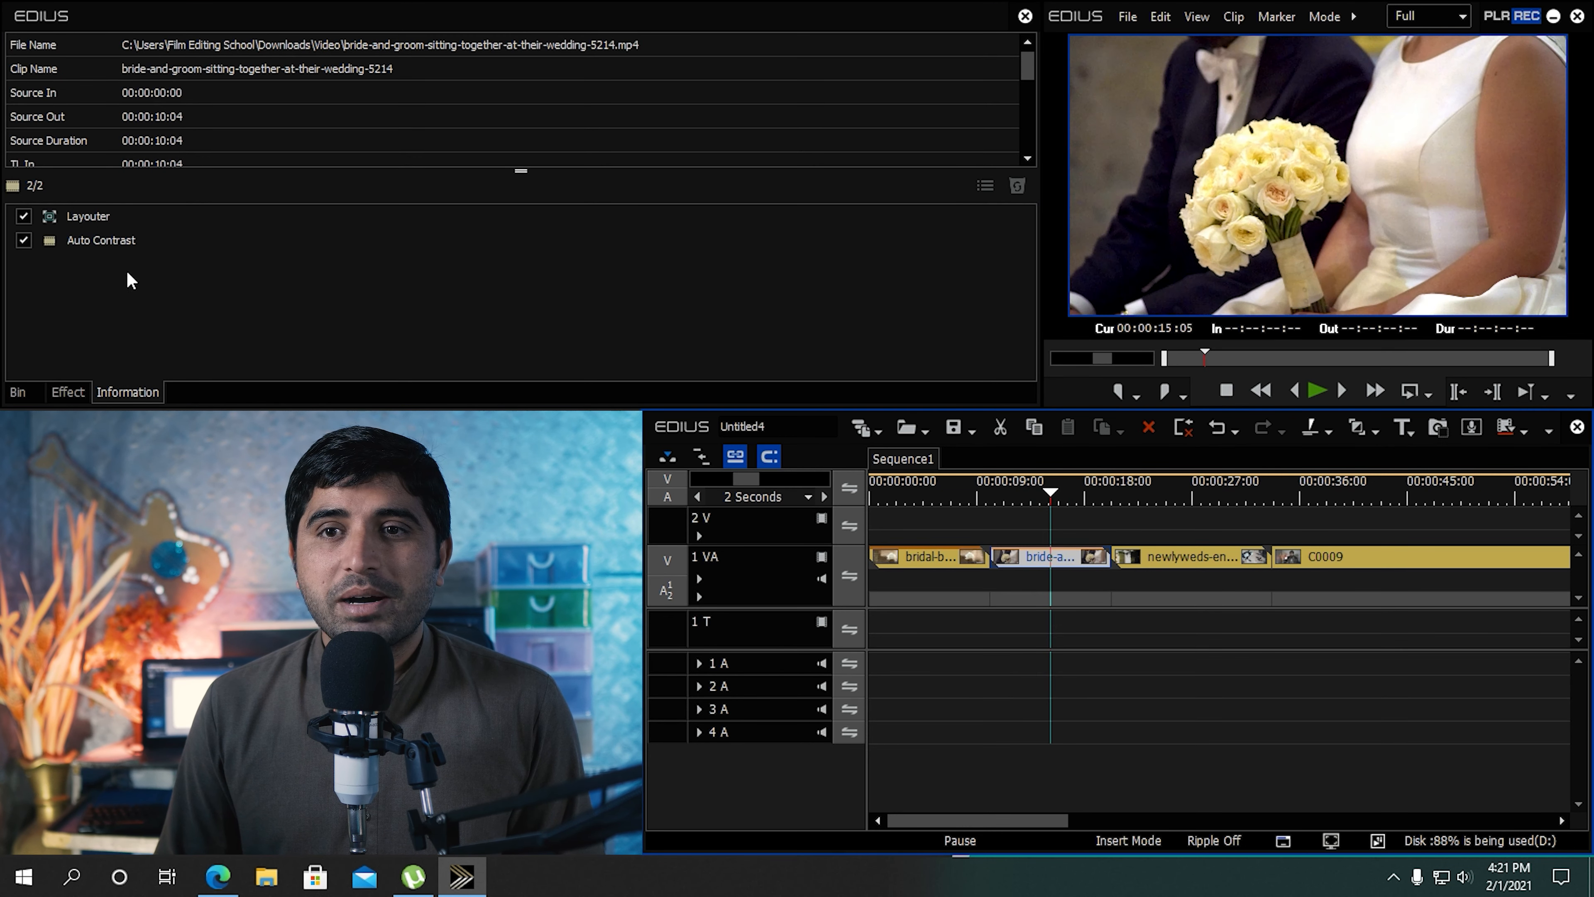
pyautogui.click(24, 241)
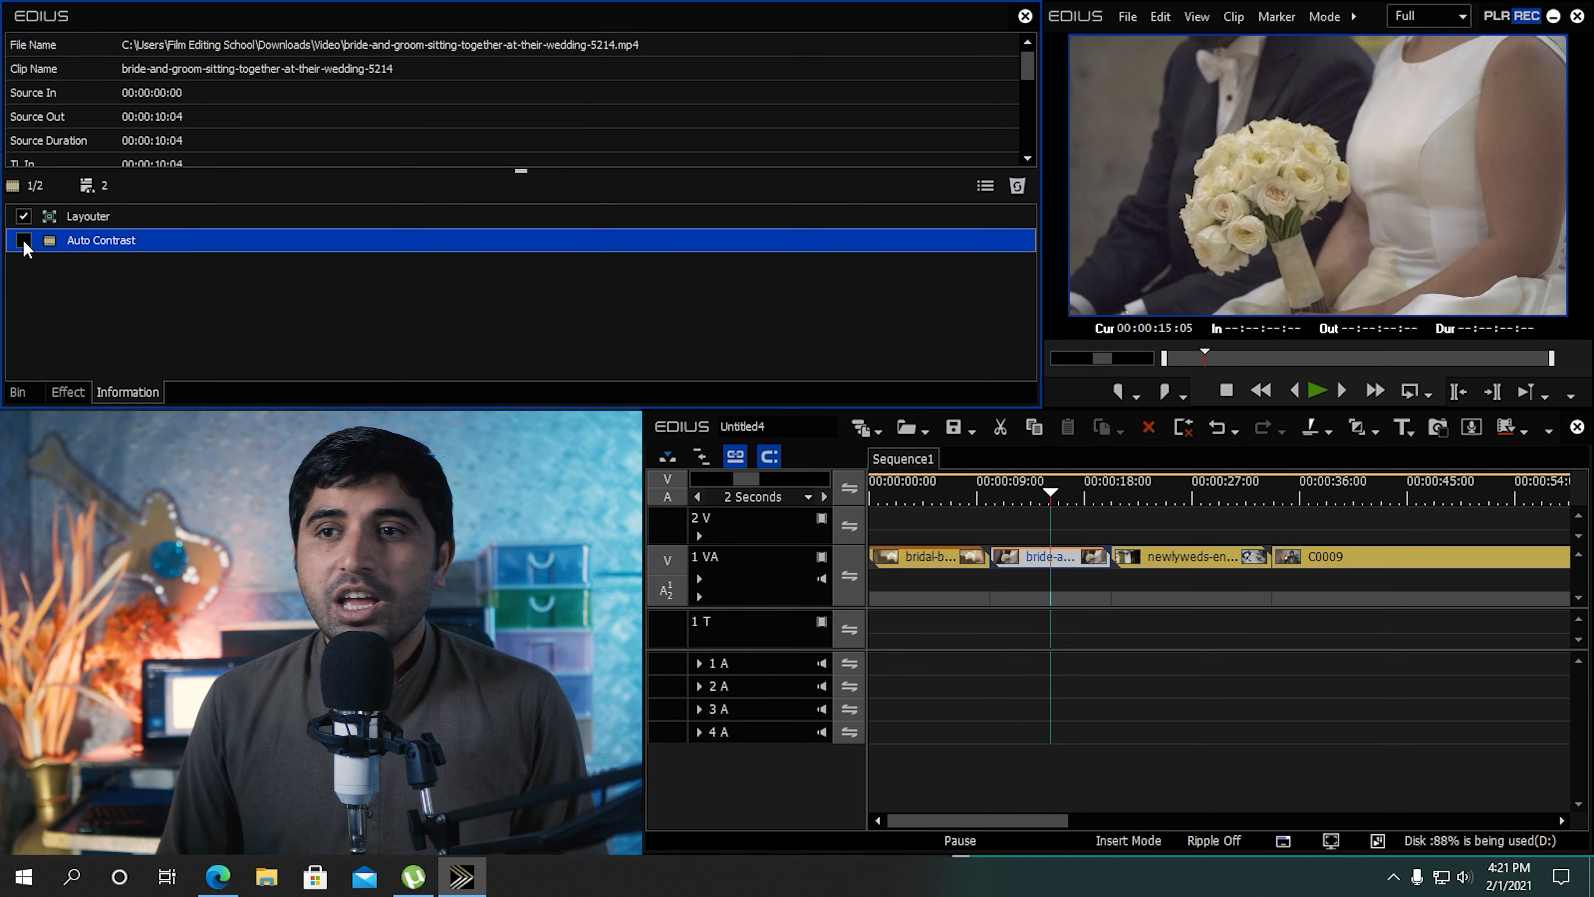
pyautogui.click(24, 241)
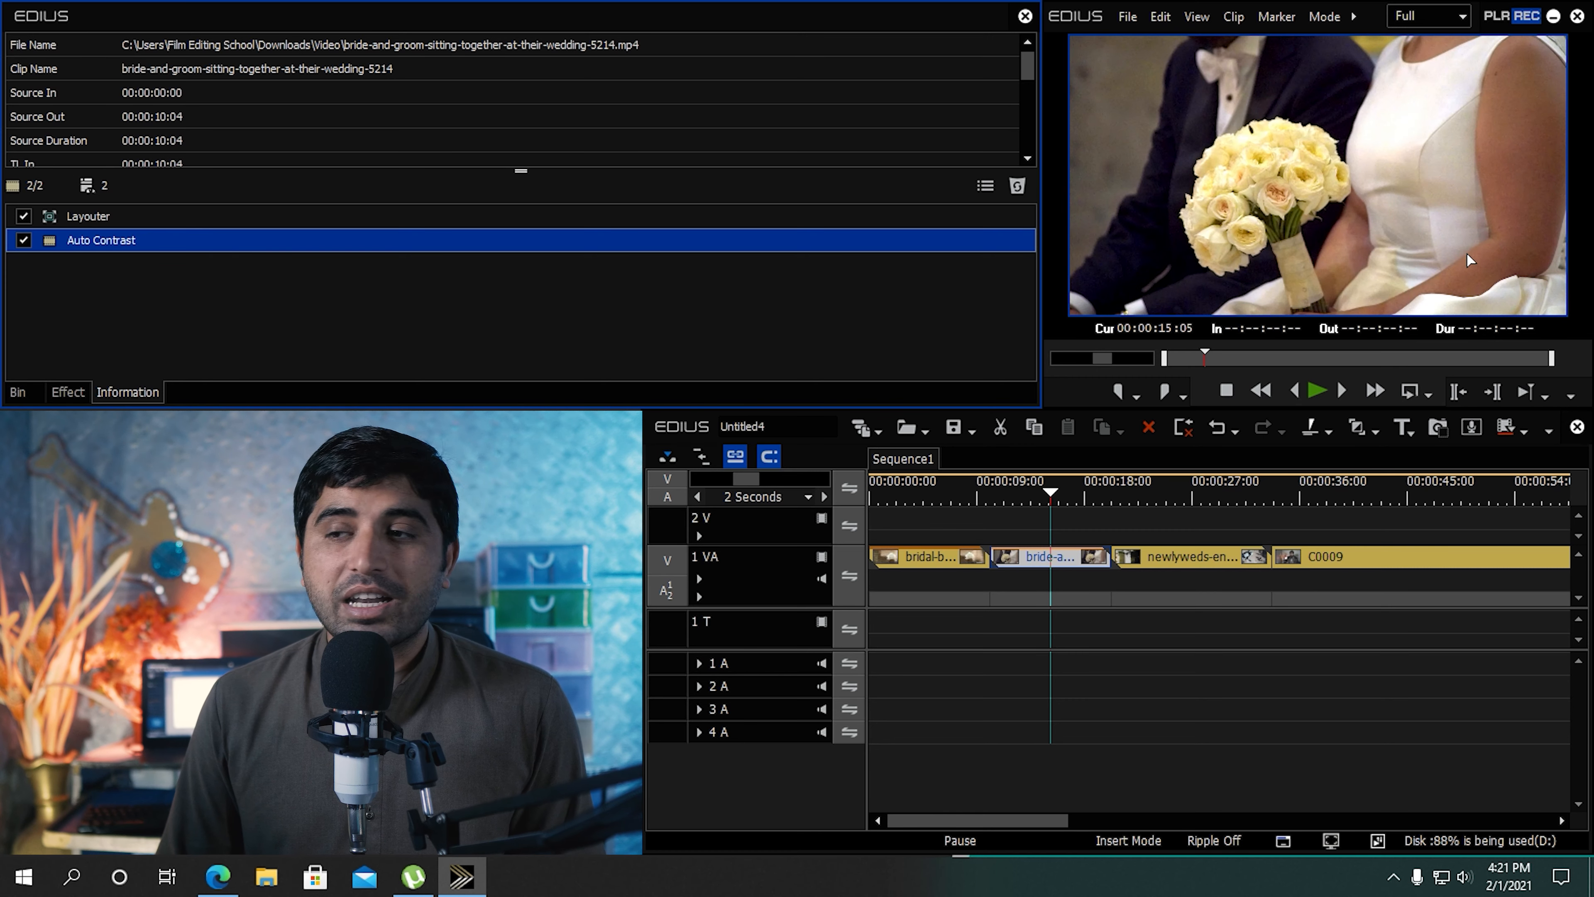
# Apply the NewBlue Auto Contrast filter to the newlyweds-entering-car clip and compare it off and on at 00:00:29:00
pyautogui.moveTo(1155, 495); pyautogui.dragTo(1205, 500)
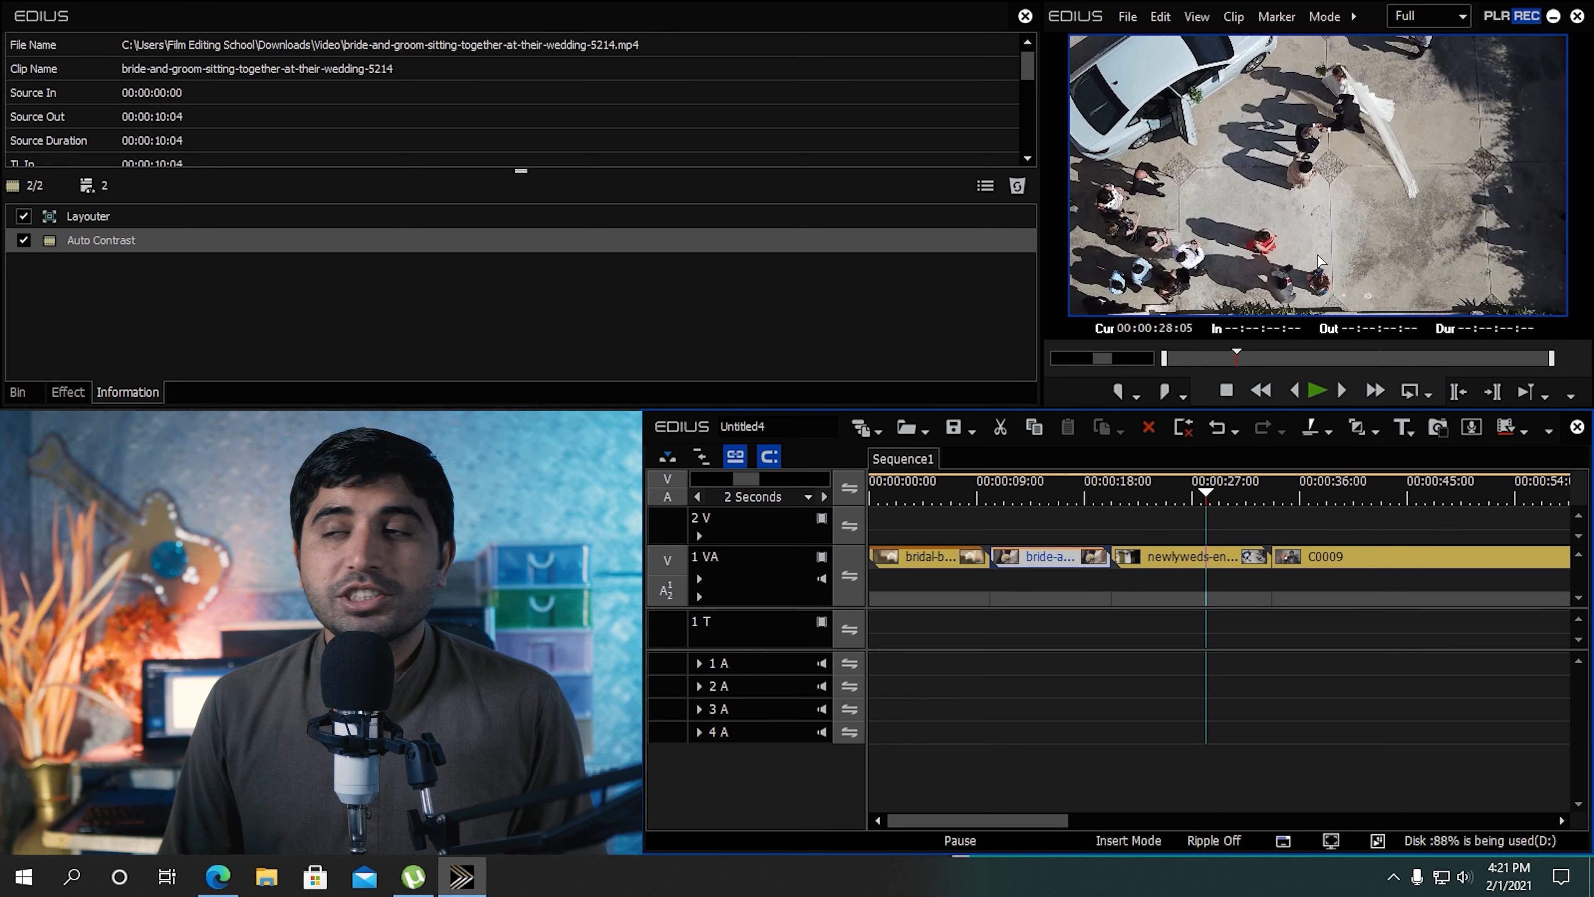
pyautogui.click(68, 394)
pyautogui.moveTo(347, 118); pyautogui.dragTo(1150, 559)
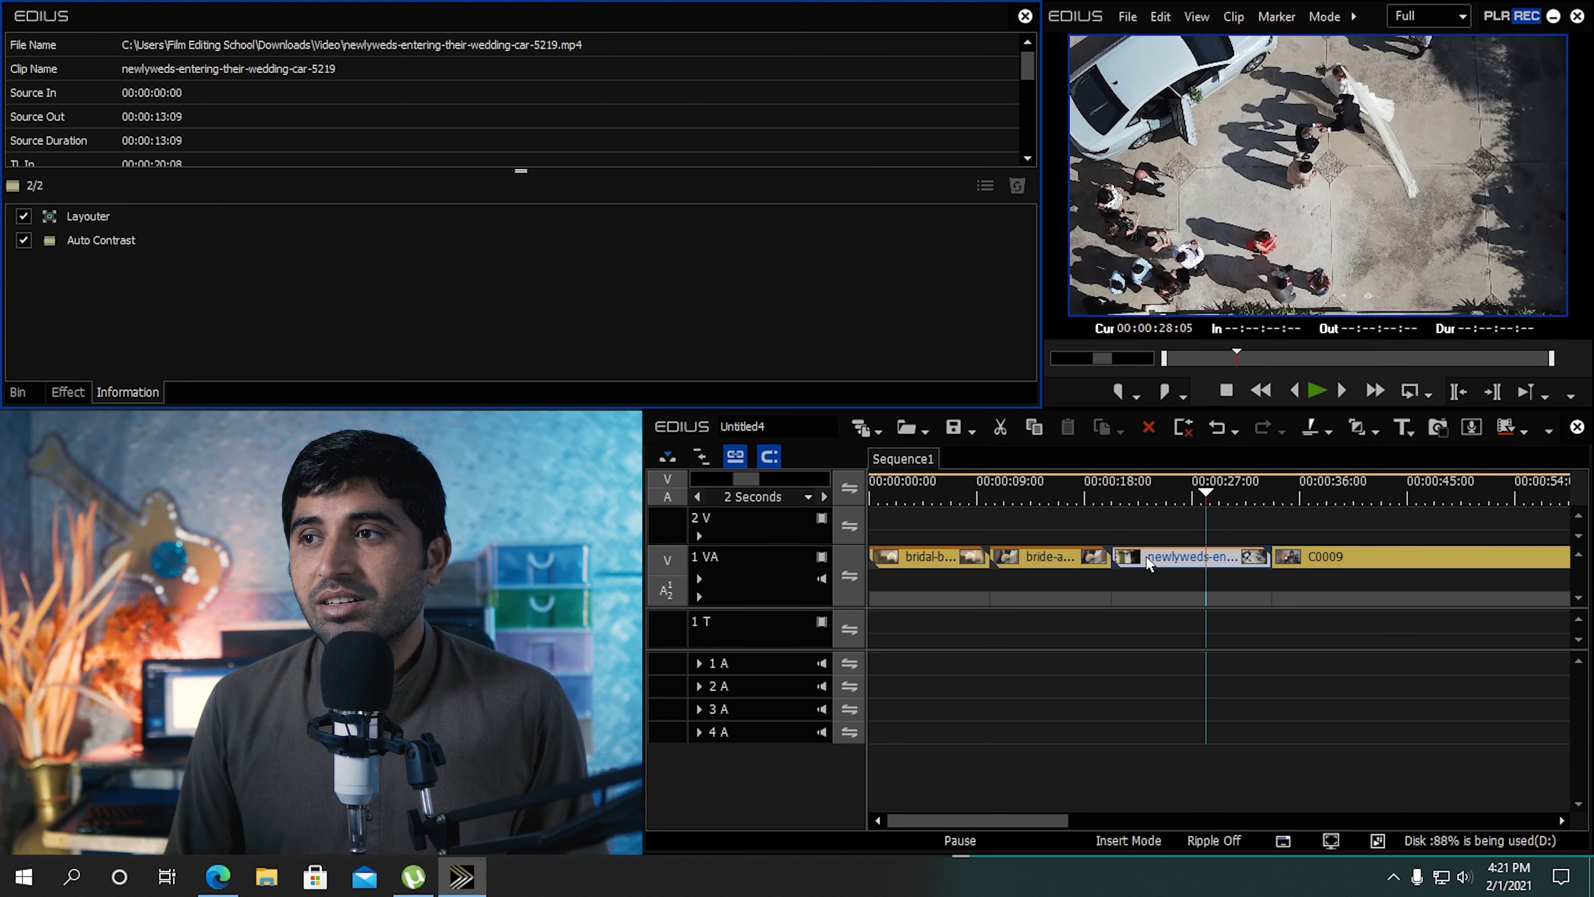
pyautogui.moveTo(1208, 491)
pyautogui.mouseDown()
pyautogui.moveTo(1175, 490)
pyautogui.moveTo(1215, 490)
pyautogui.mouseUp()
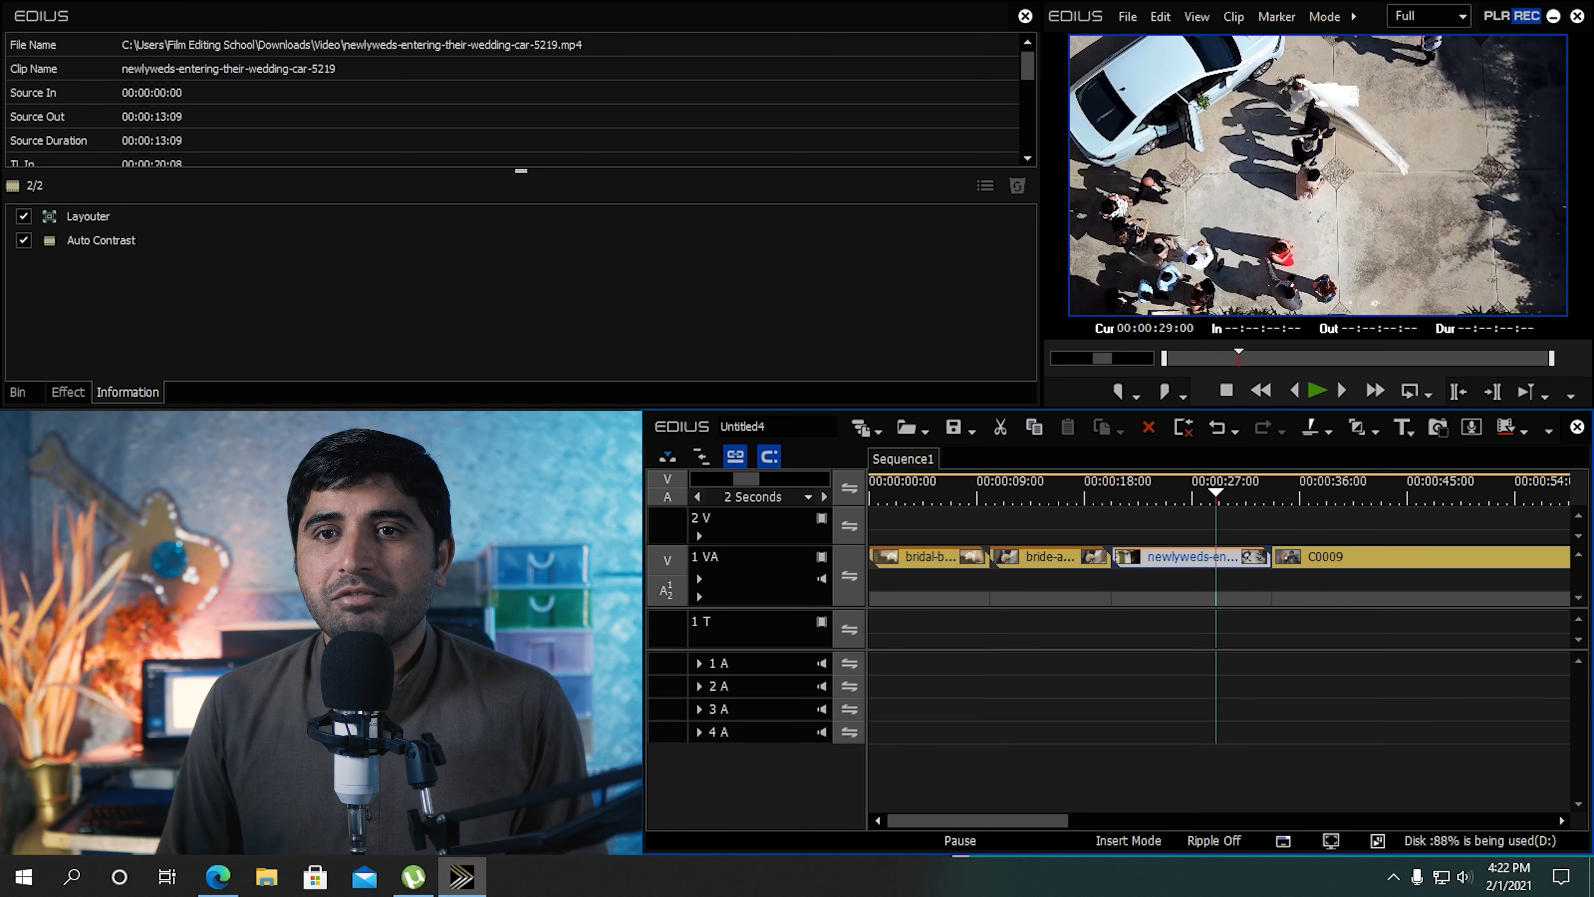
pyautogui.click(24, 240)
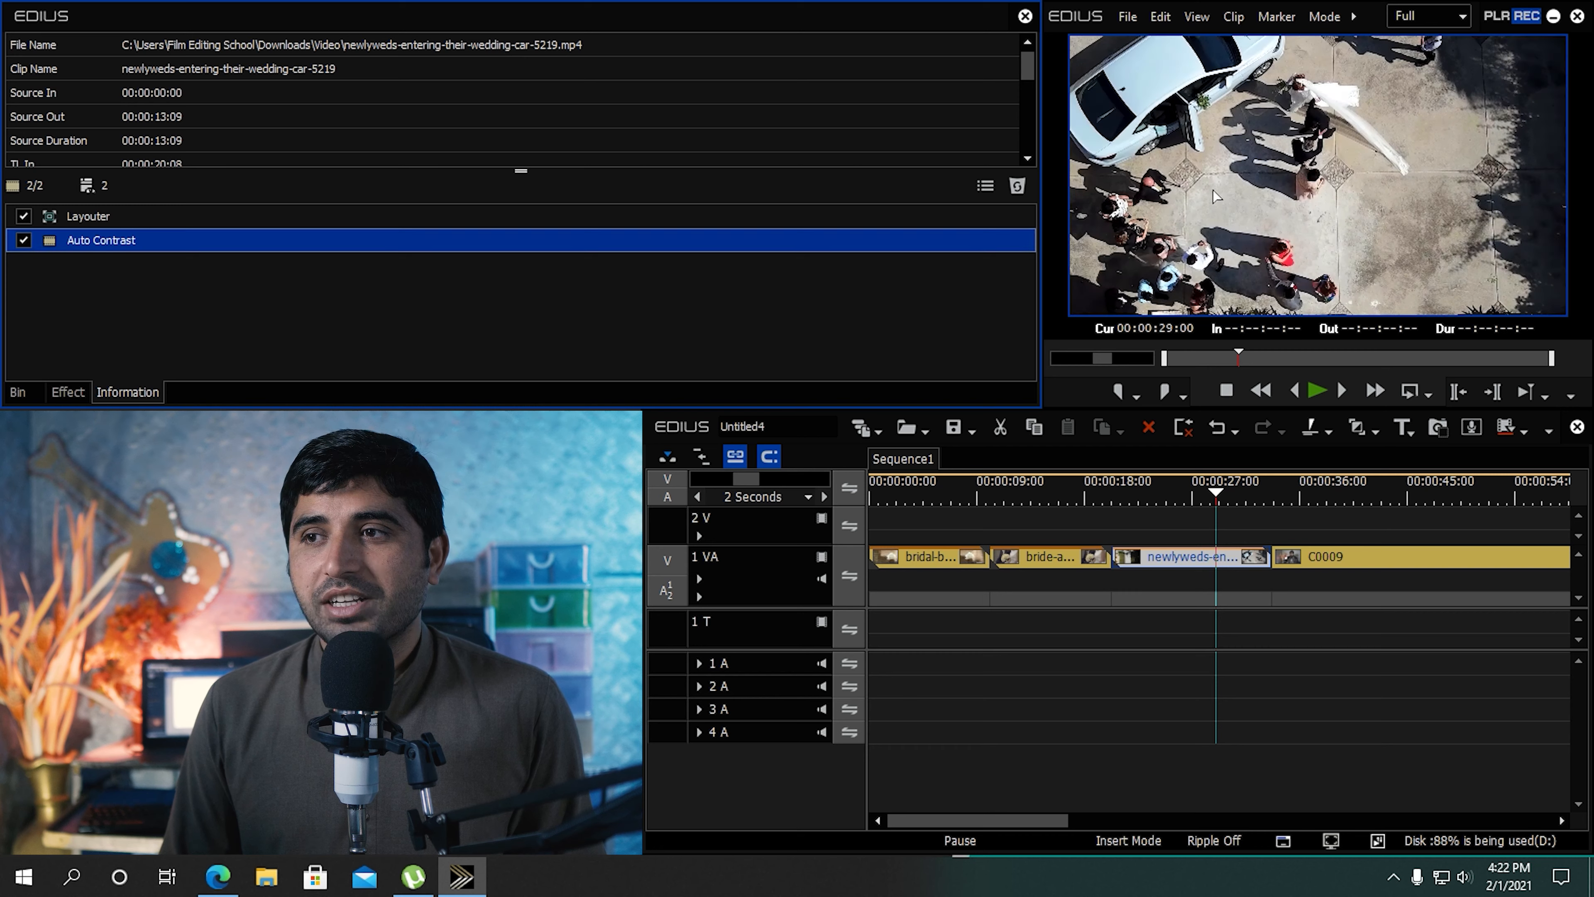
# Apply the NewBlue Auto Contrast filter to the C0009 clip and preview it at 00:00:47:21
pyautogui.moveTo(1336, 493); pyautogui.dragTo(1422, 492)
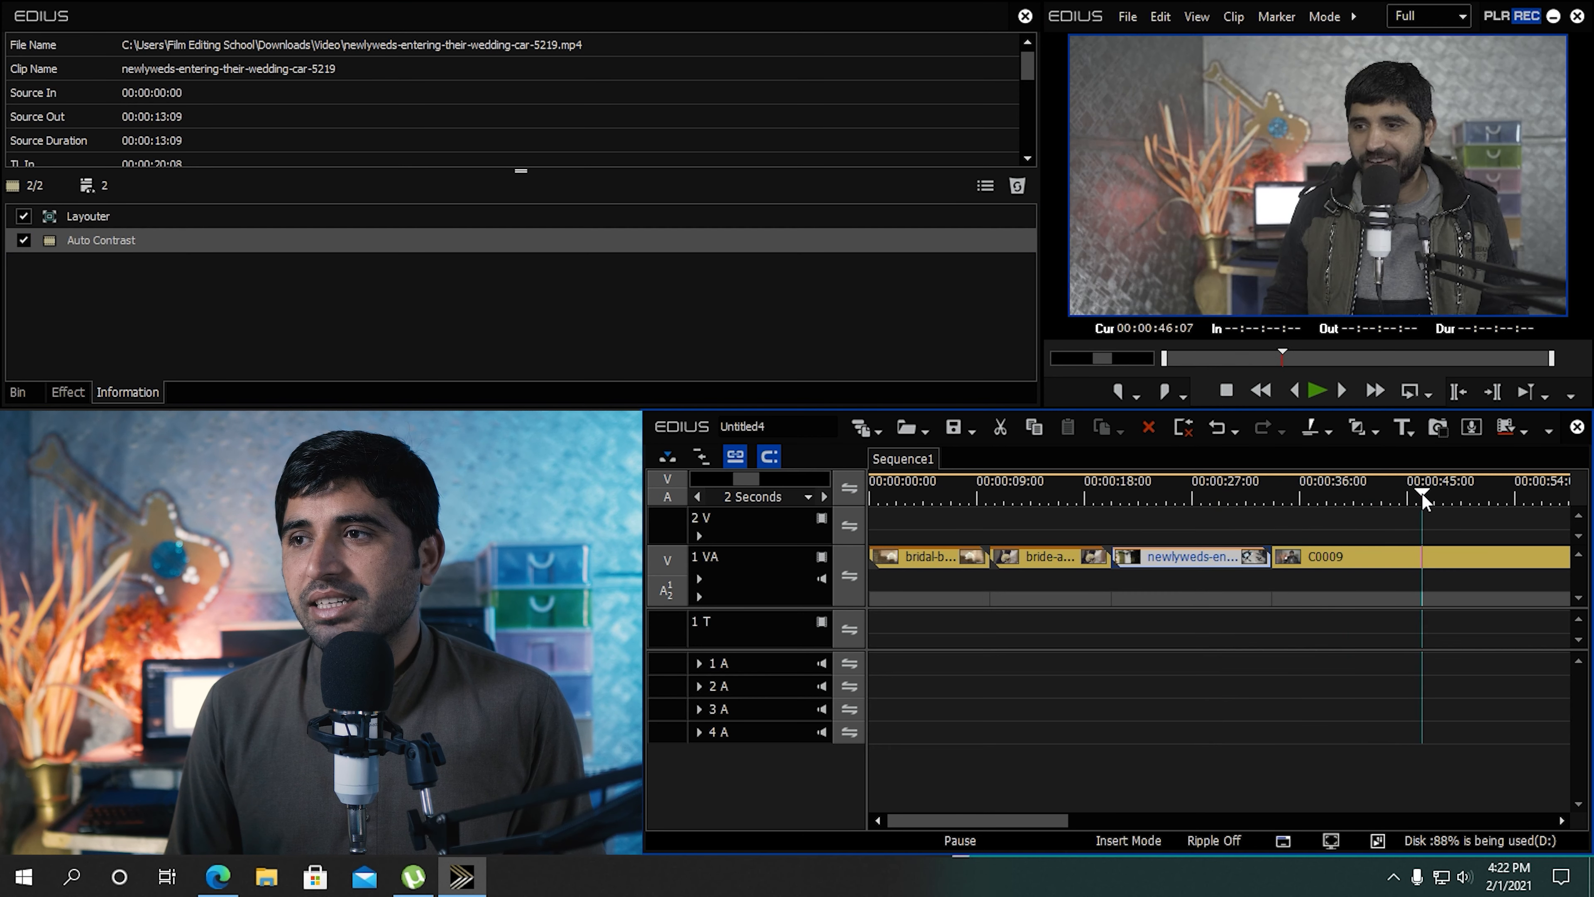
pyautogui.click(77, 389)
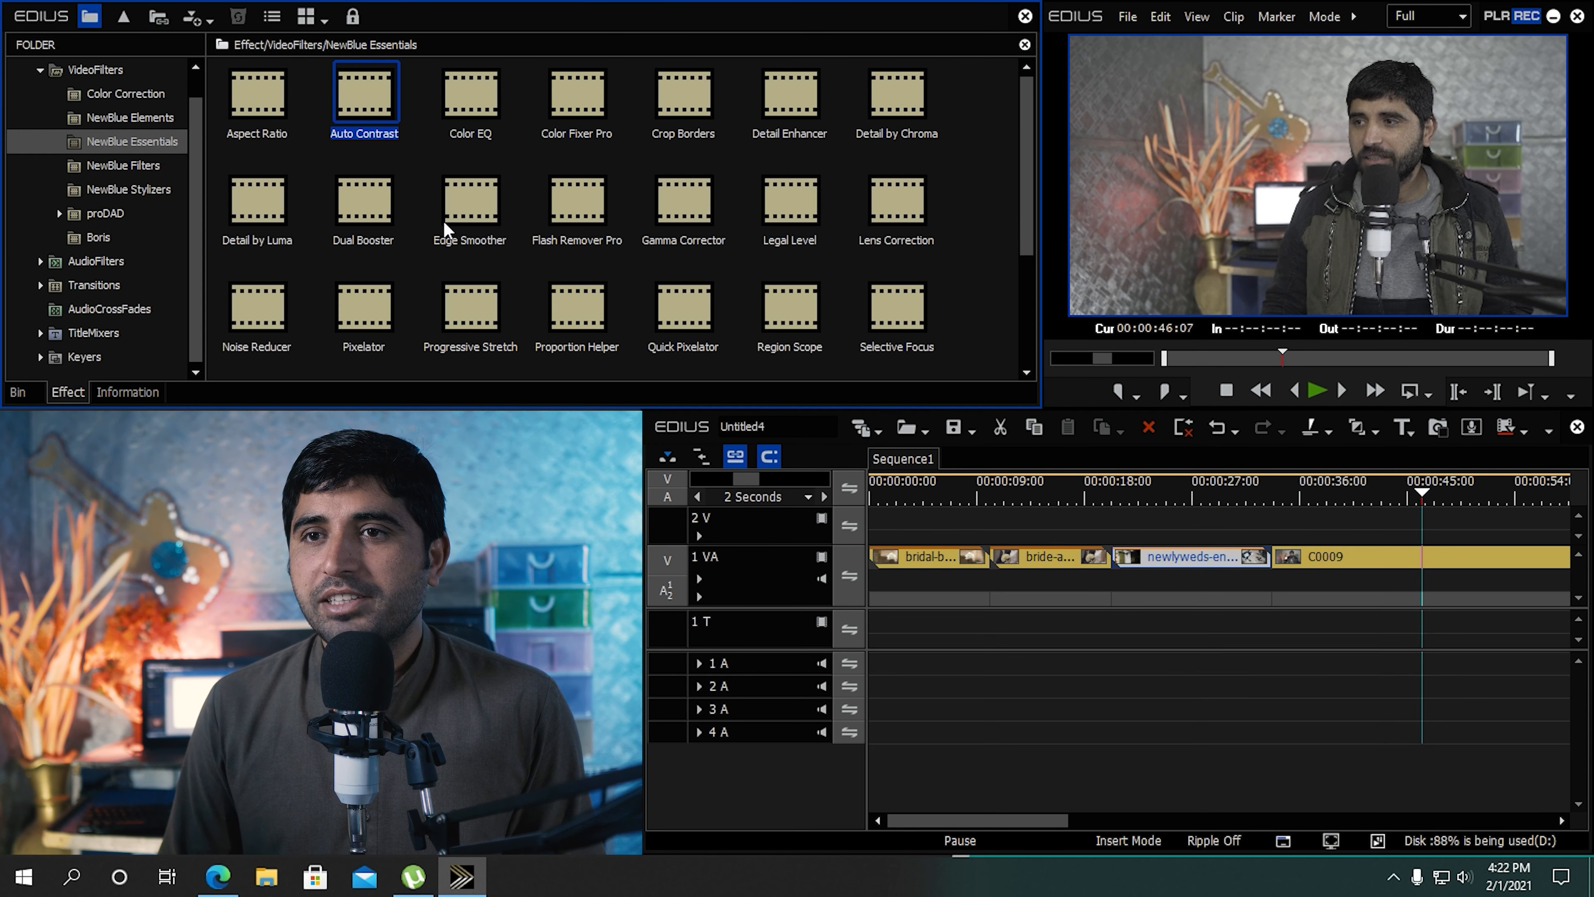
pyautogui.moveTo(374, 105); pyautogui.dragTo(1519, 556)
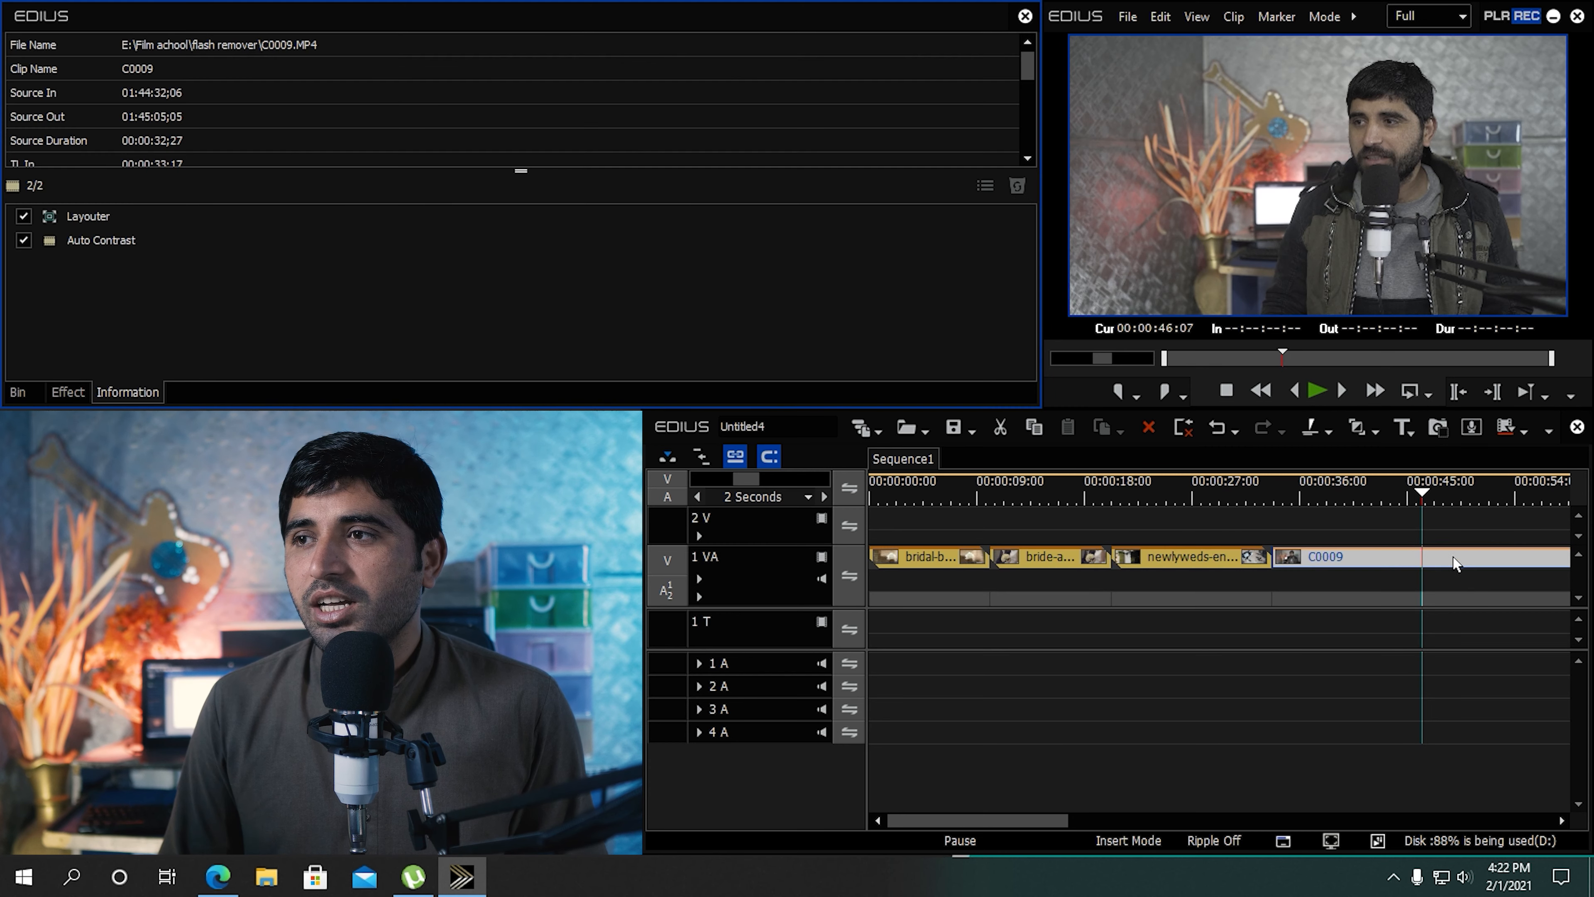
pyautogui.moveTo(1424, 493); pyautogui.dragTo(1398, 531)
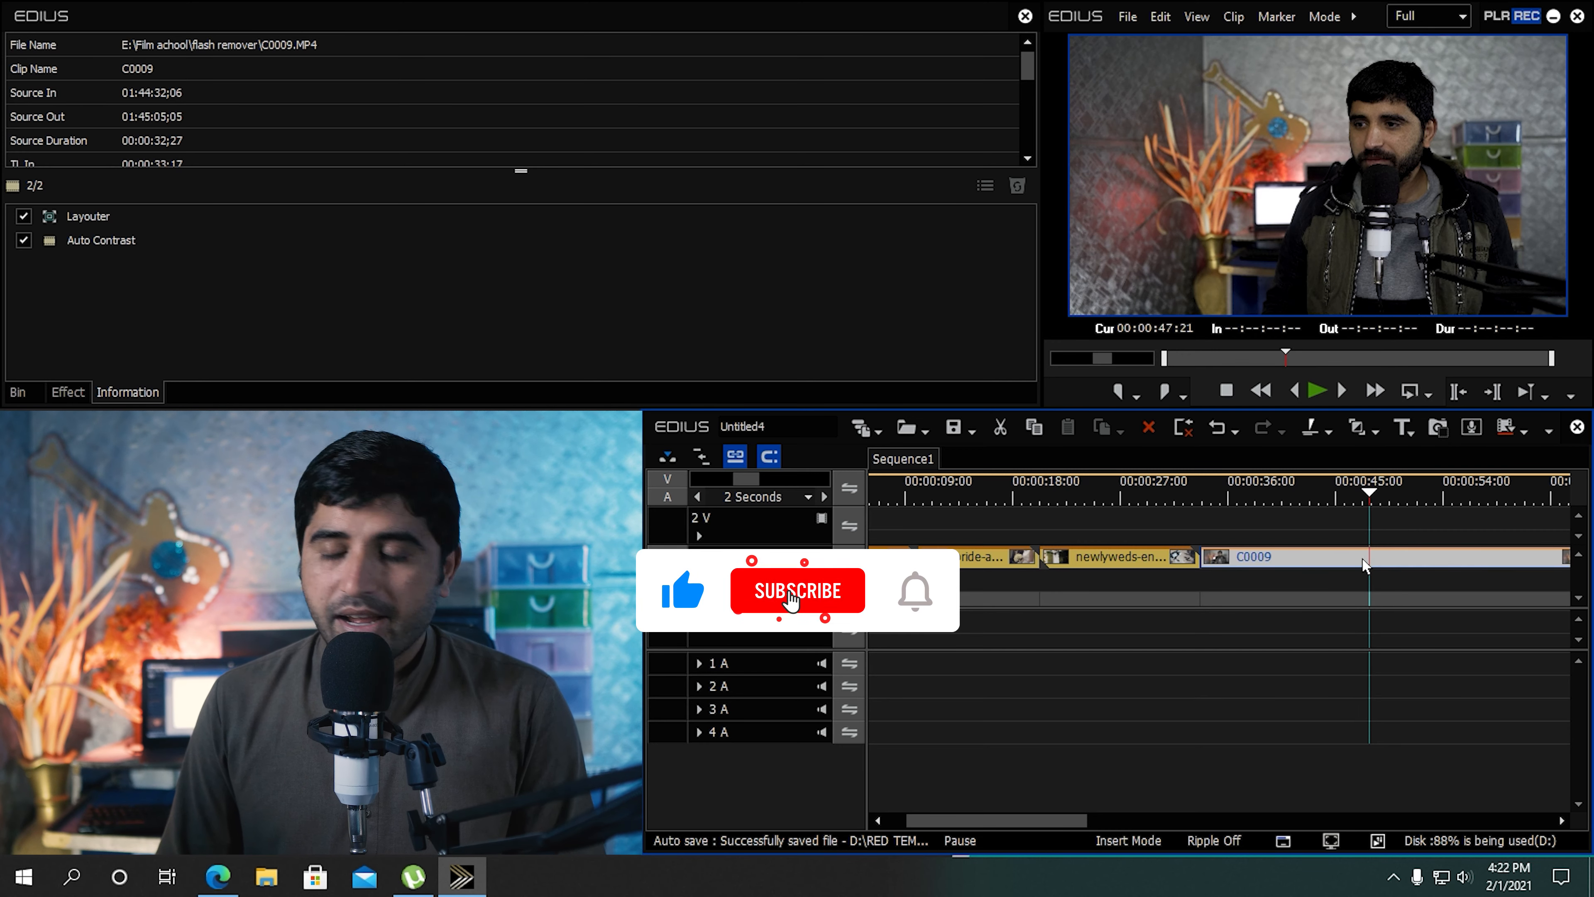
# Stretch the C0009 clip to 100% in the Layouter at about X -9.46%, Y 29.16%, and compare it with Auto Contrast off and on
pyautogui.press('F7')
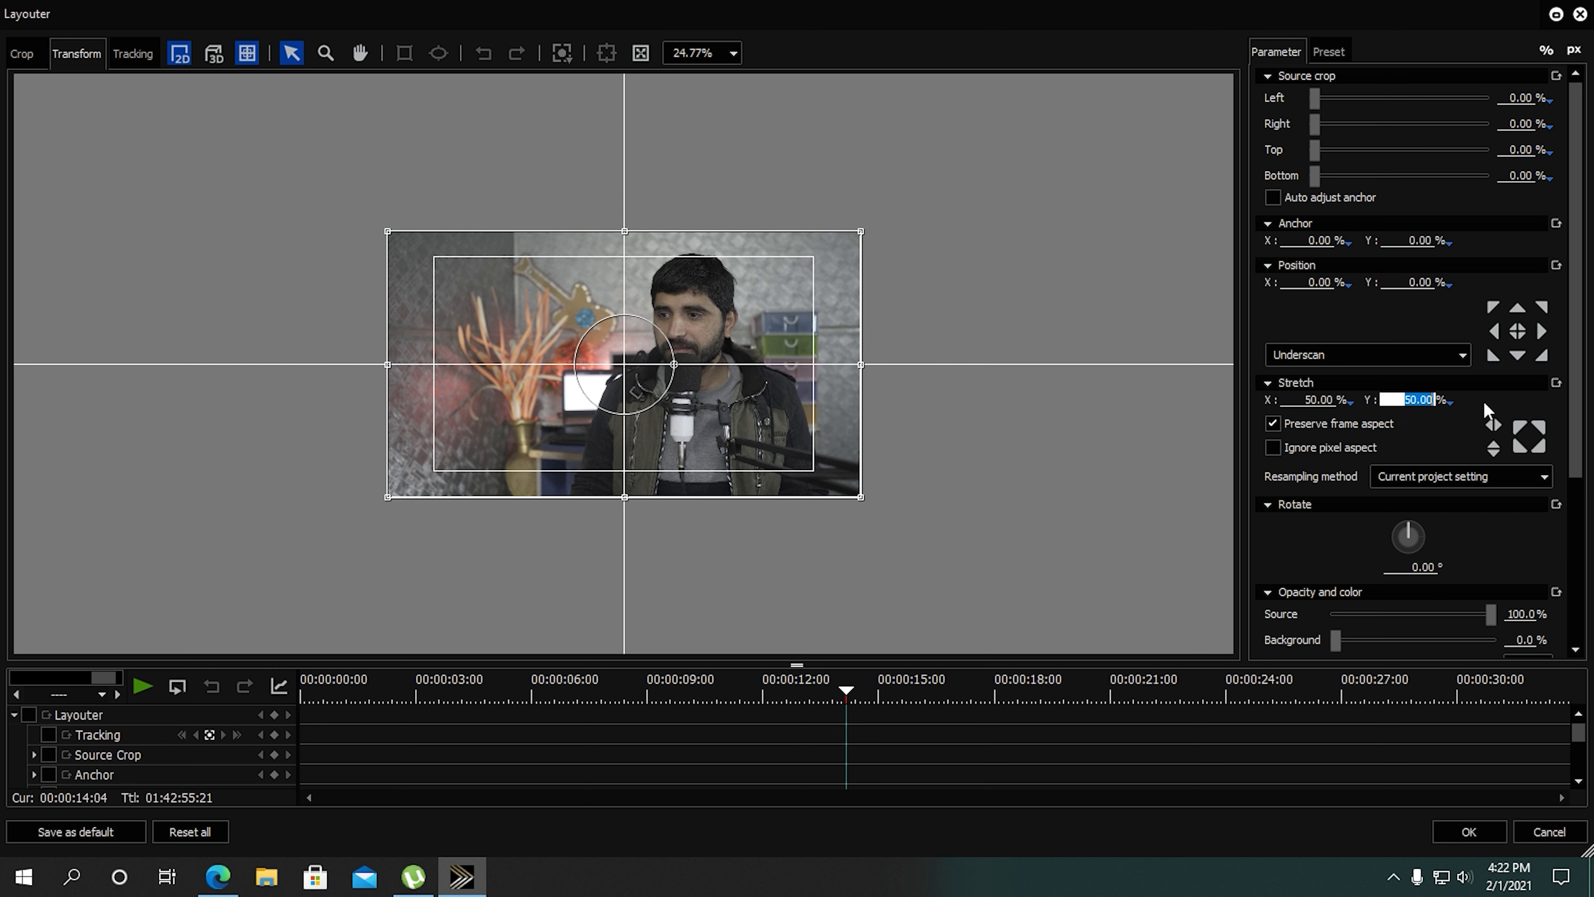
pyautogui.write('100')
pyautogui.press('Return')
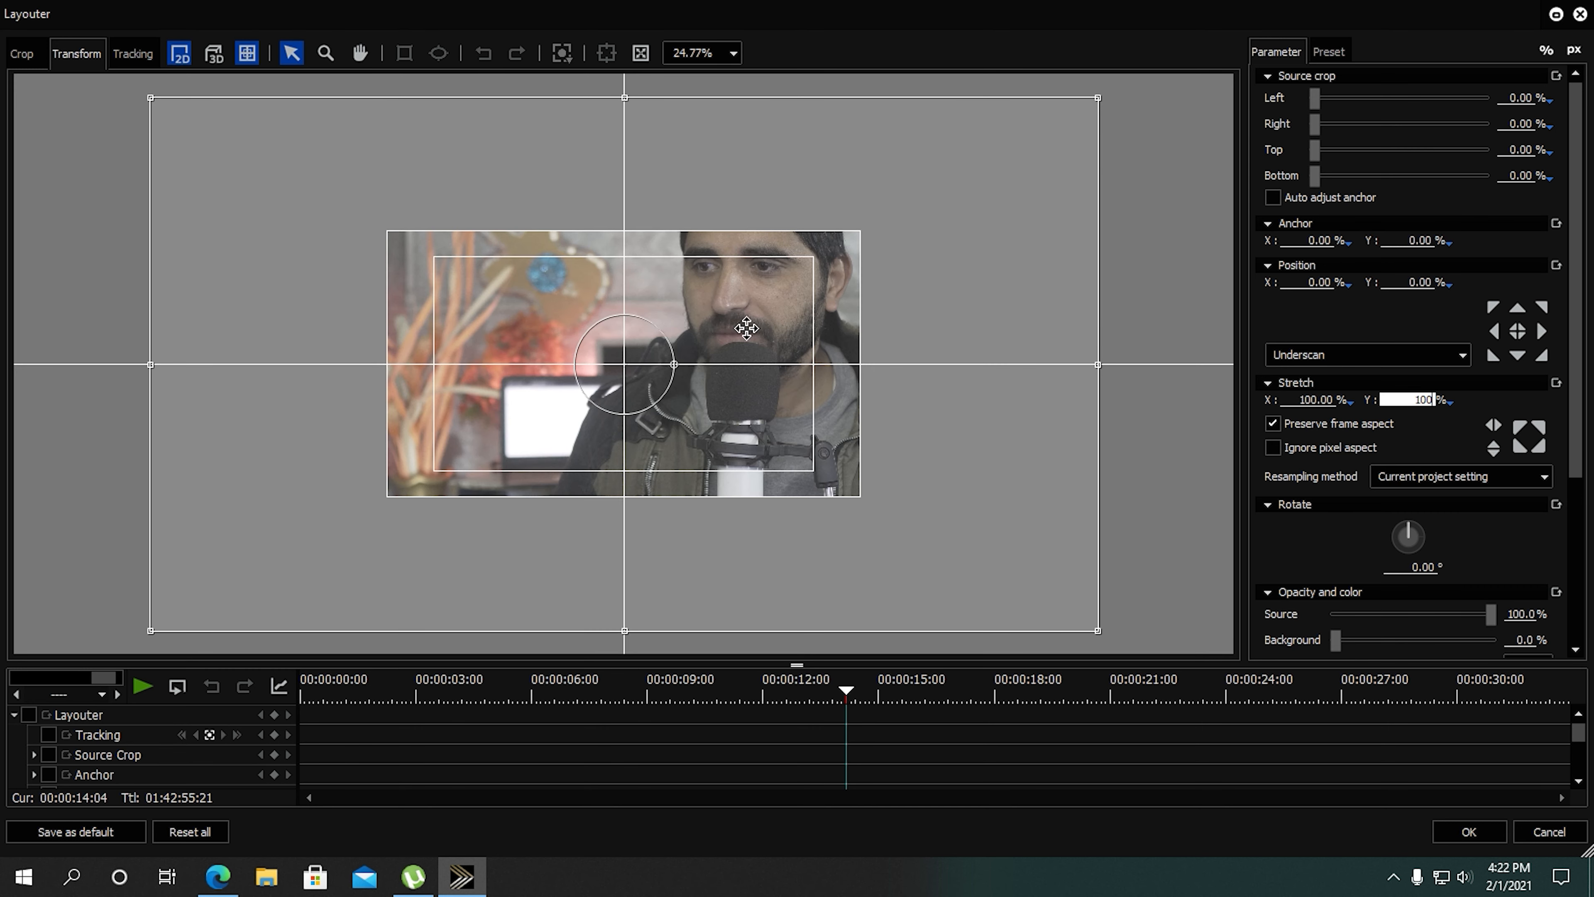
pyautogui.moveTo(730, 390); pyautogui.dragTo(958, 532)
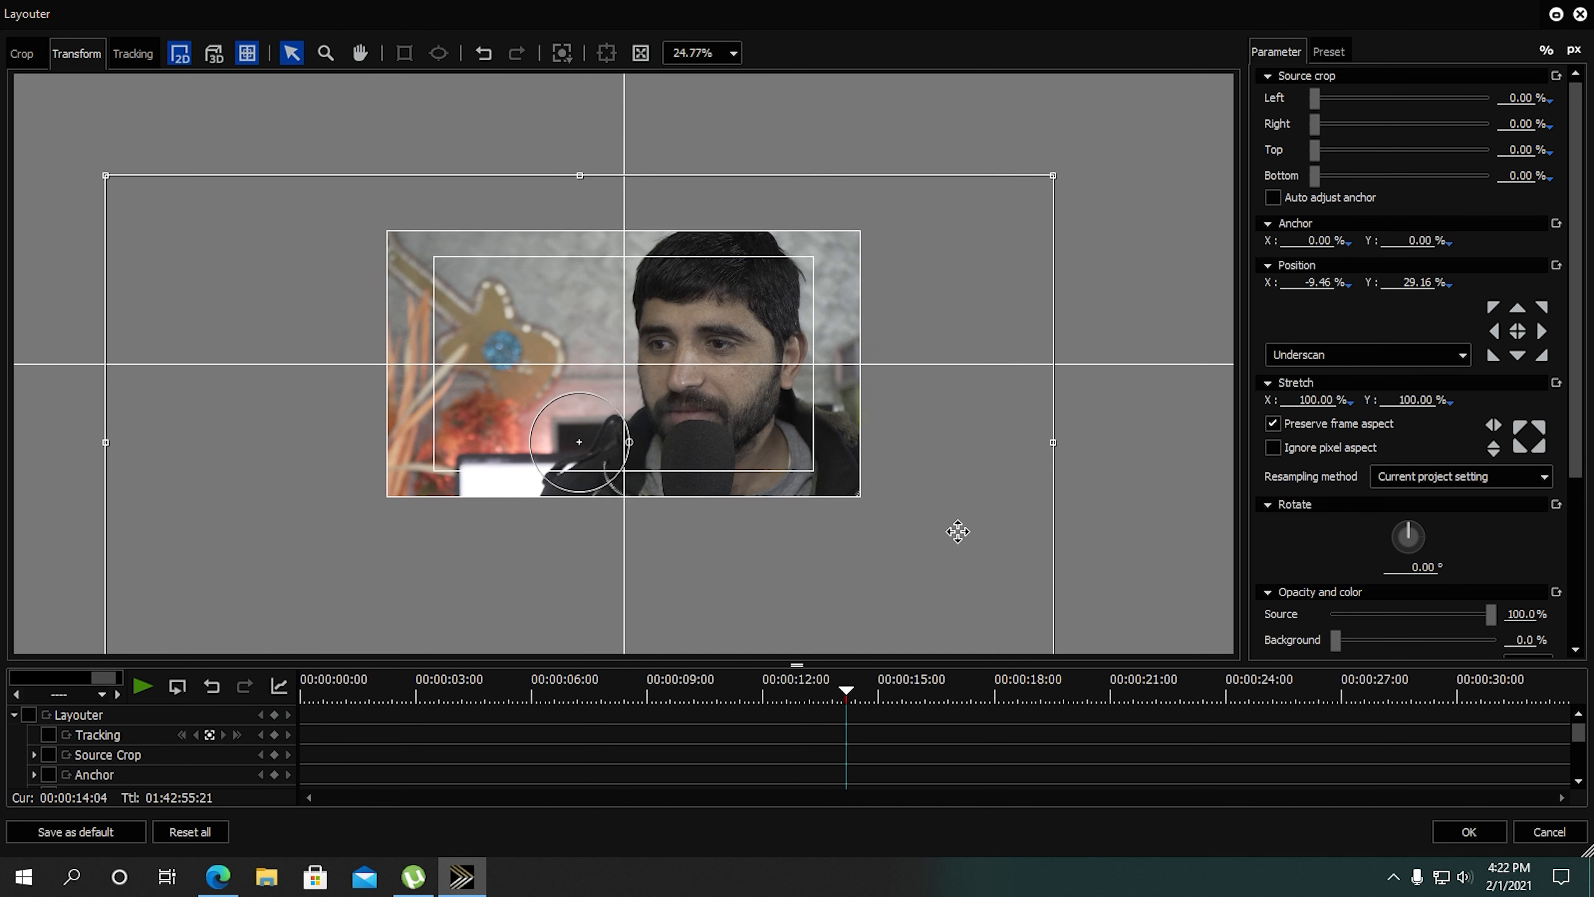
pyautogui.click(1469, 832)
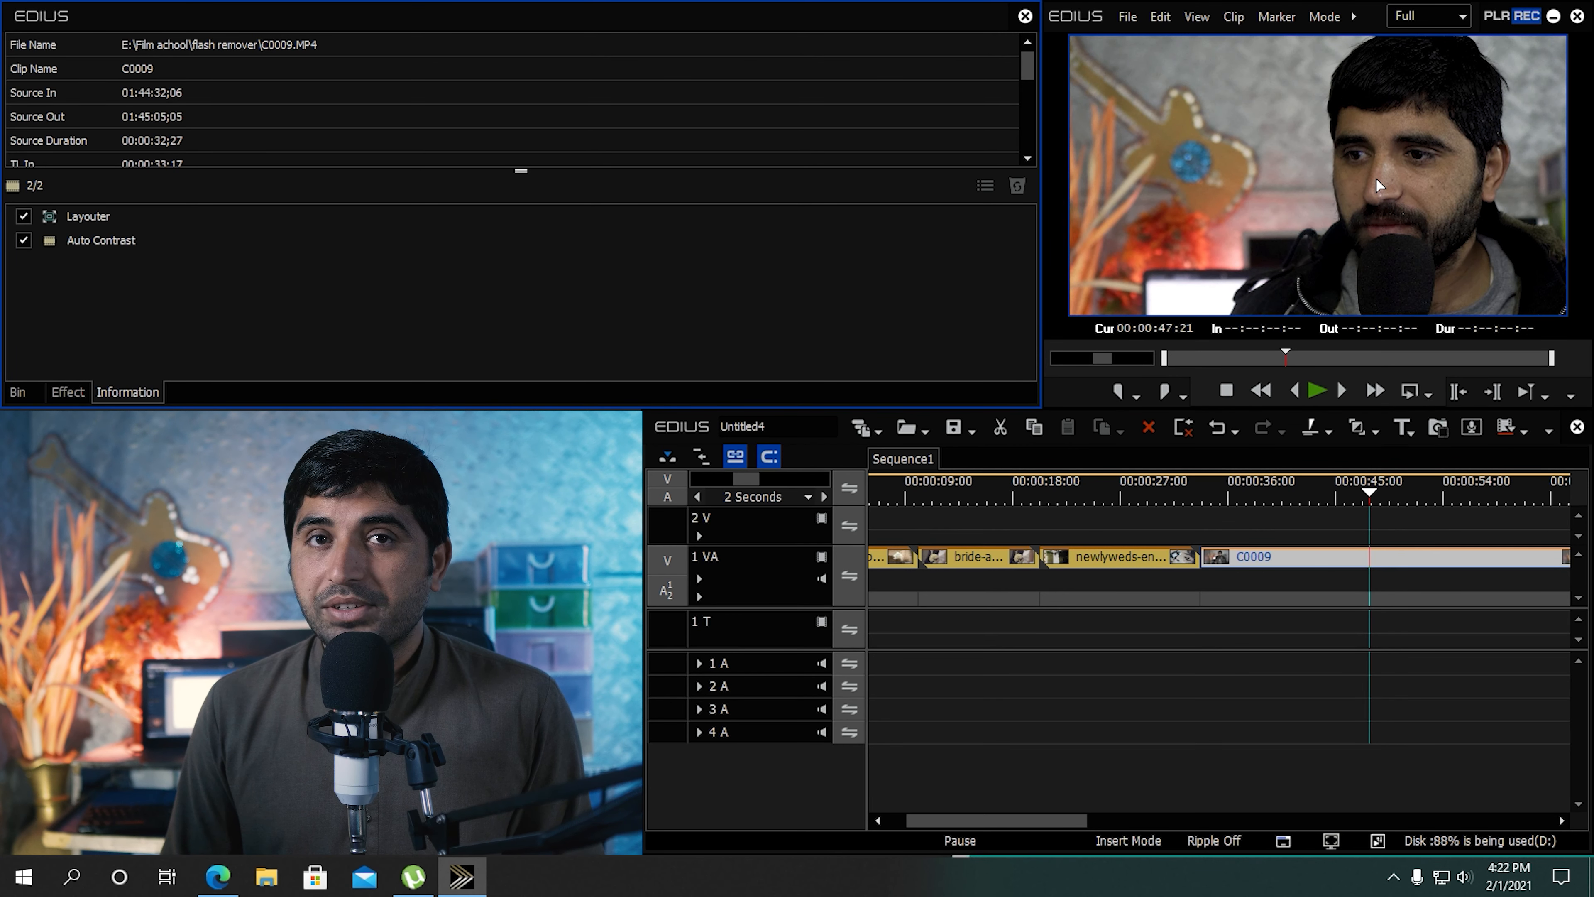
pyautogui.click(22, 242)
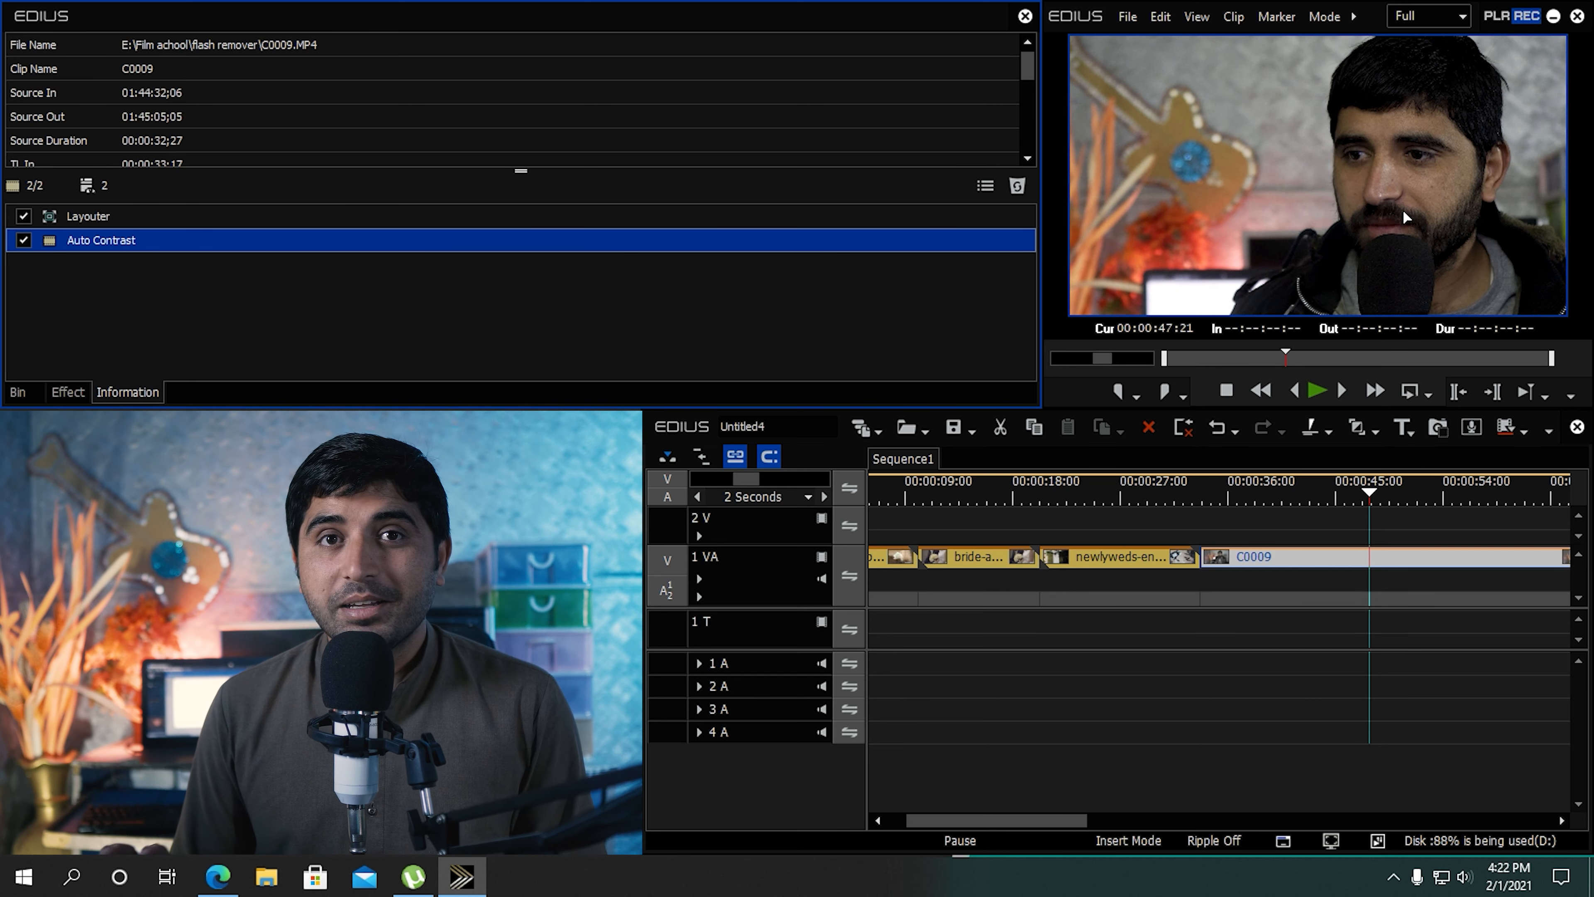
# Apply the NewBlue Auto Contrast filter to the Barat_LUMIX (63) clip and compare it off and on at 00:01:23:03
pyautogui.click(1449, 385)
pyautogui.click(1163, 493)
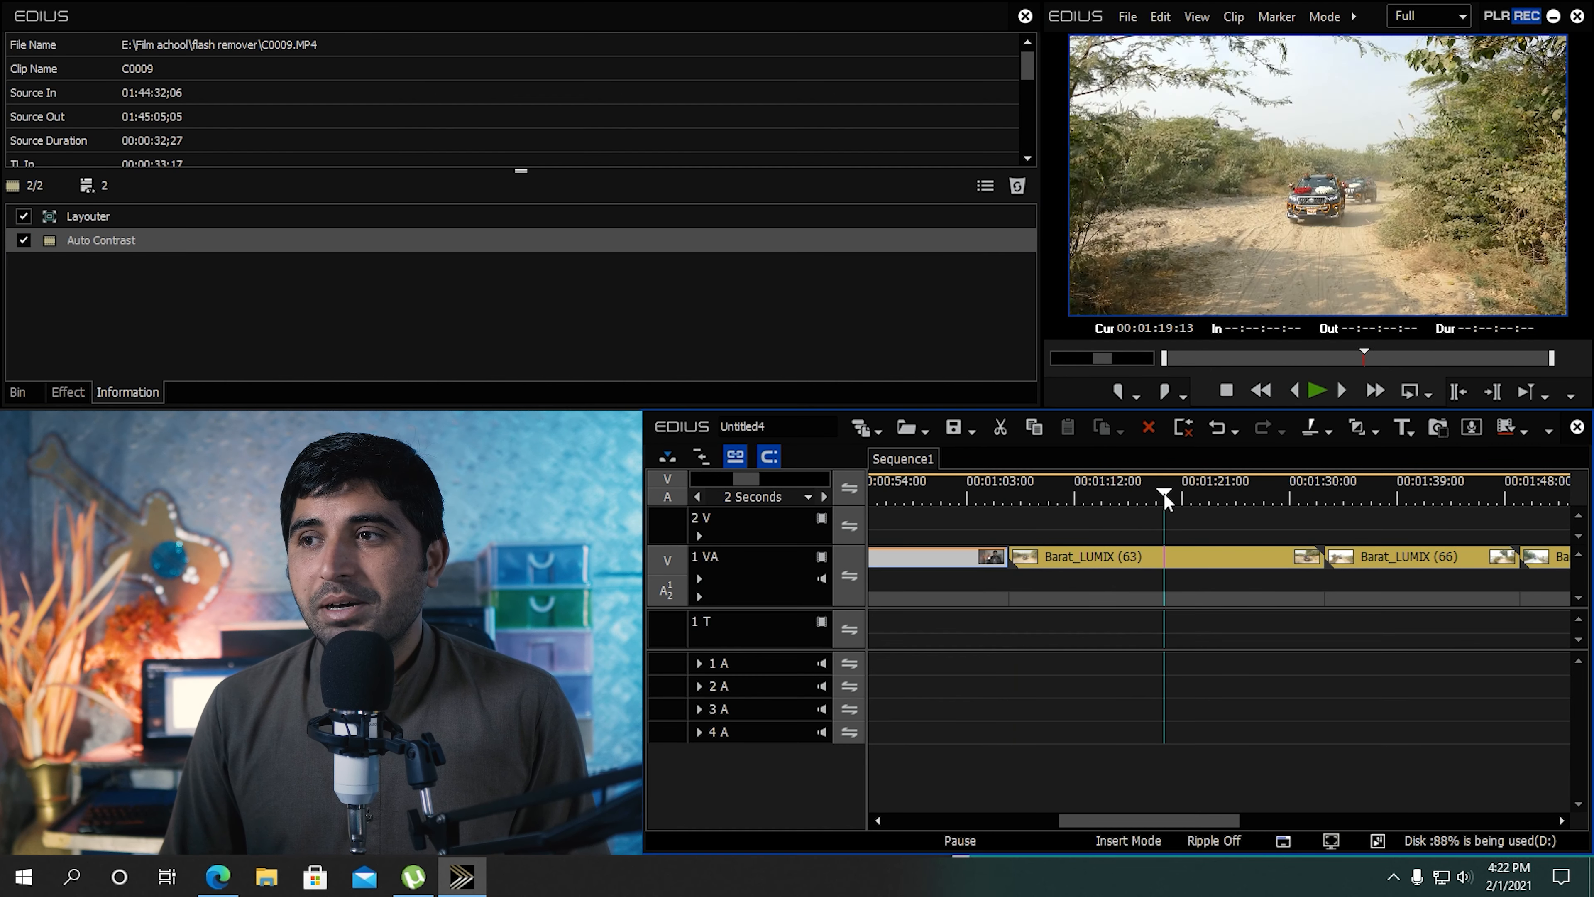
pyautogui.click(64, 387)
pyautogui.moveTo(378, 92); pyautogui.dragTo(1139, 560)
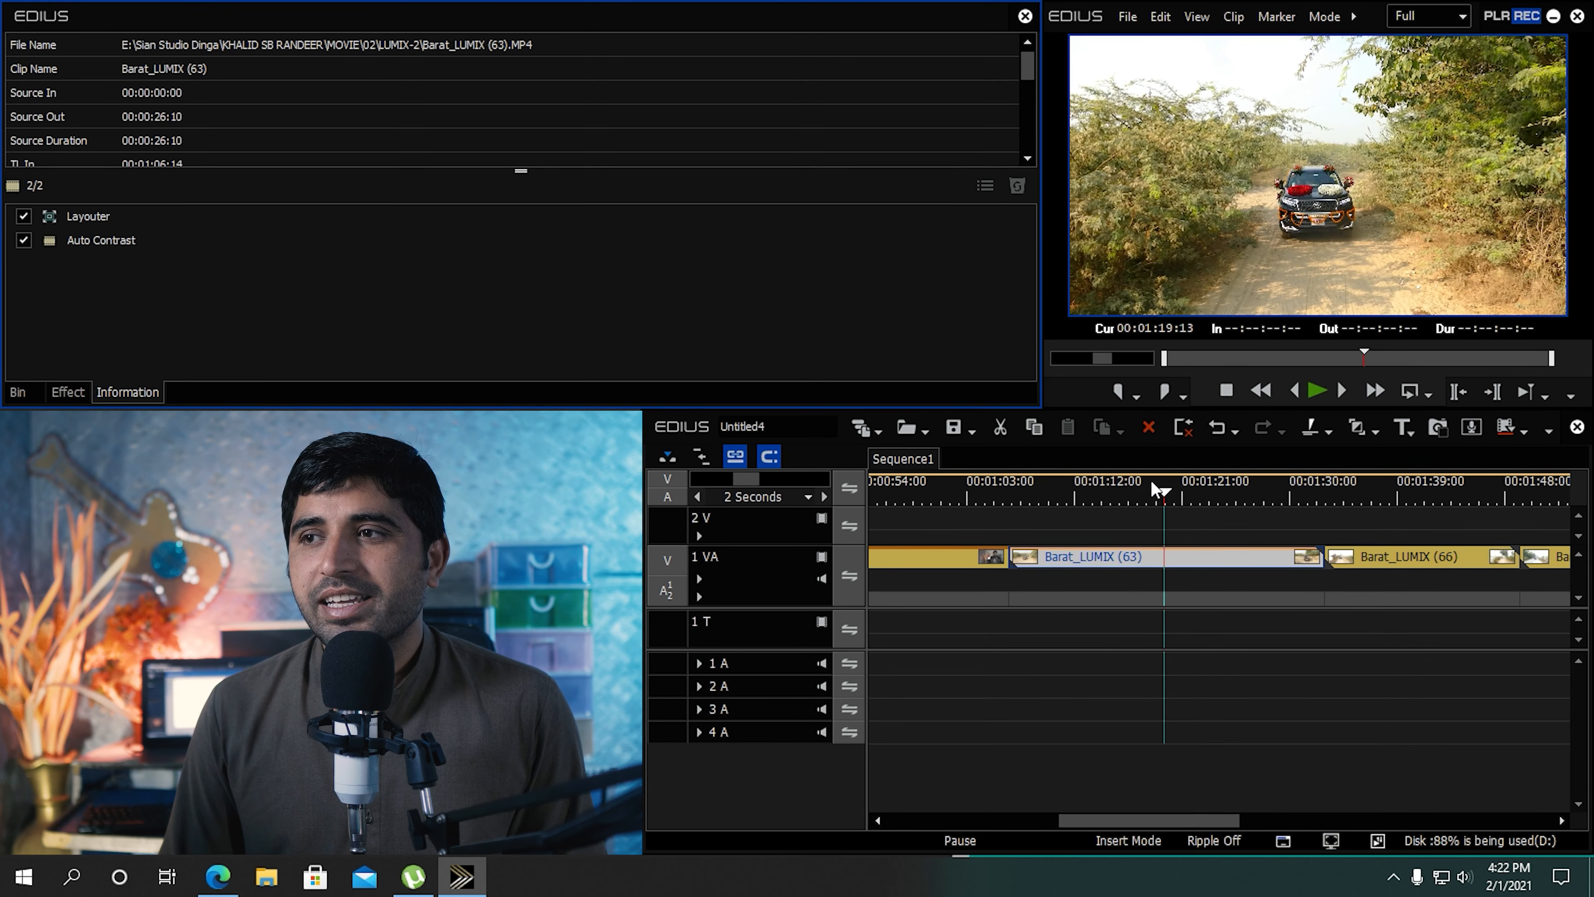
pyautogui.click(1206, 496)
pyautogui.click(23, 240)
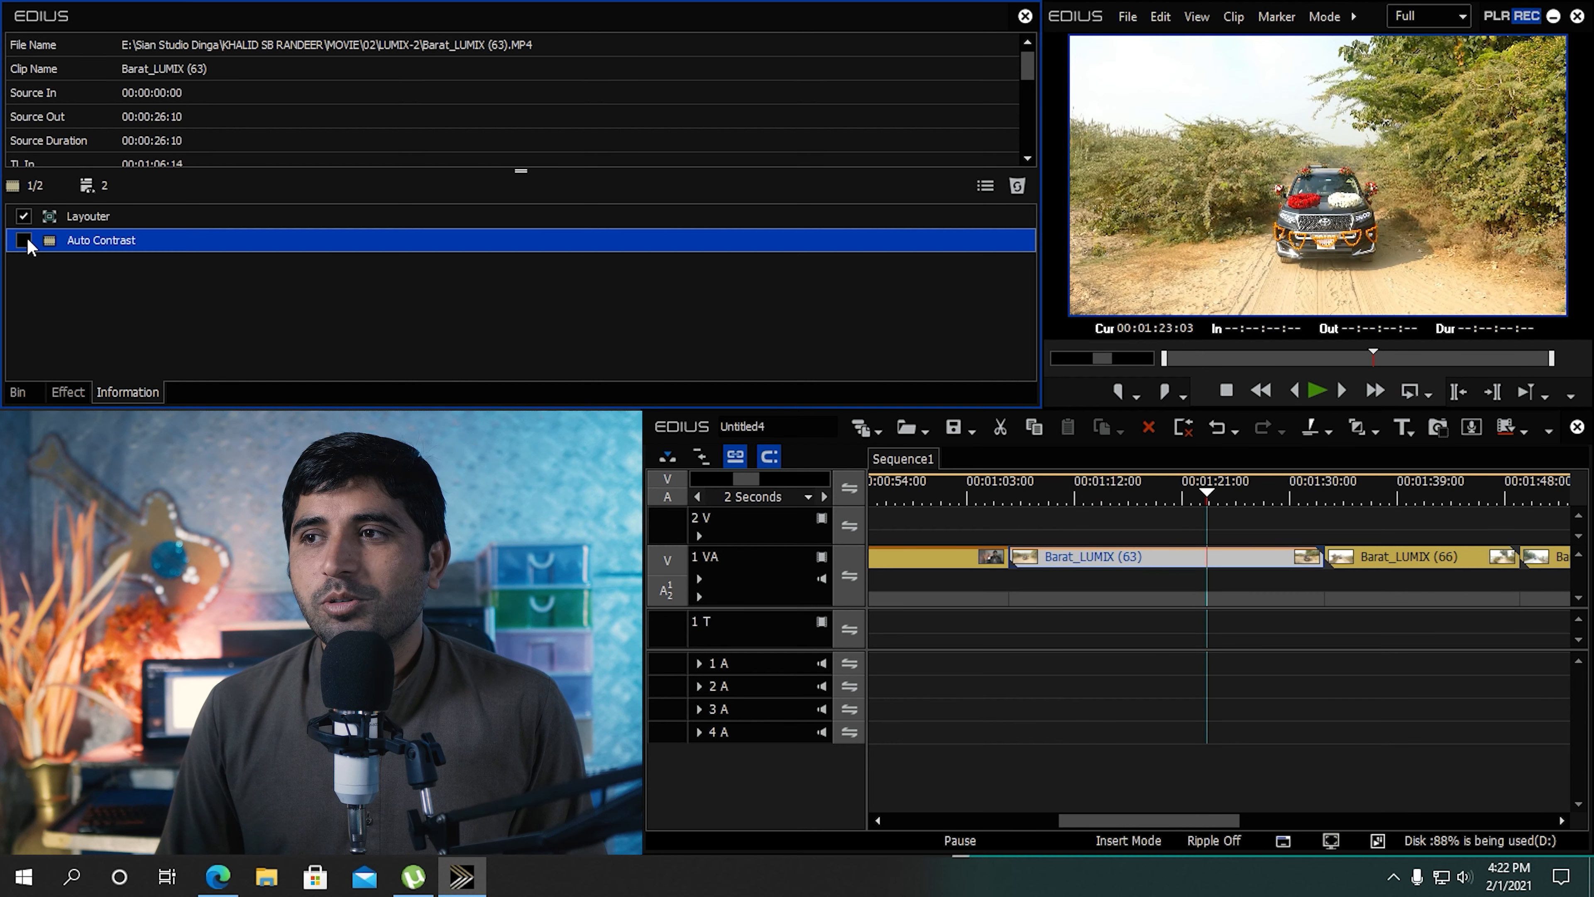
pyautogui.click(24, 240)
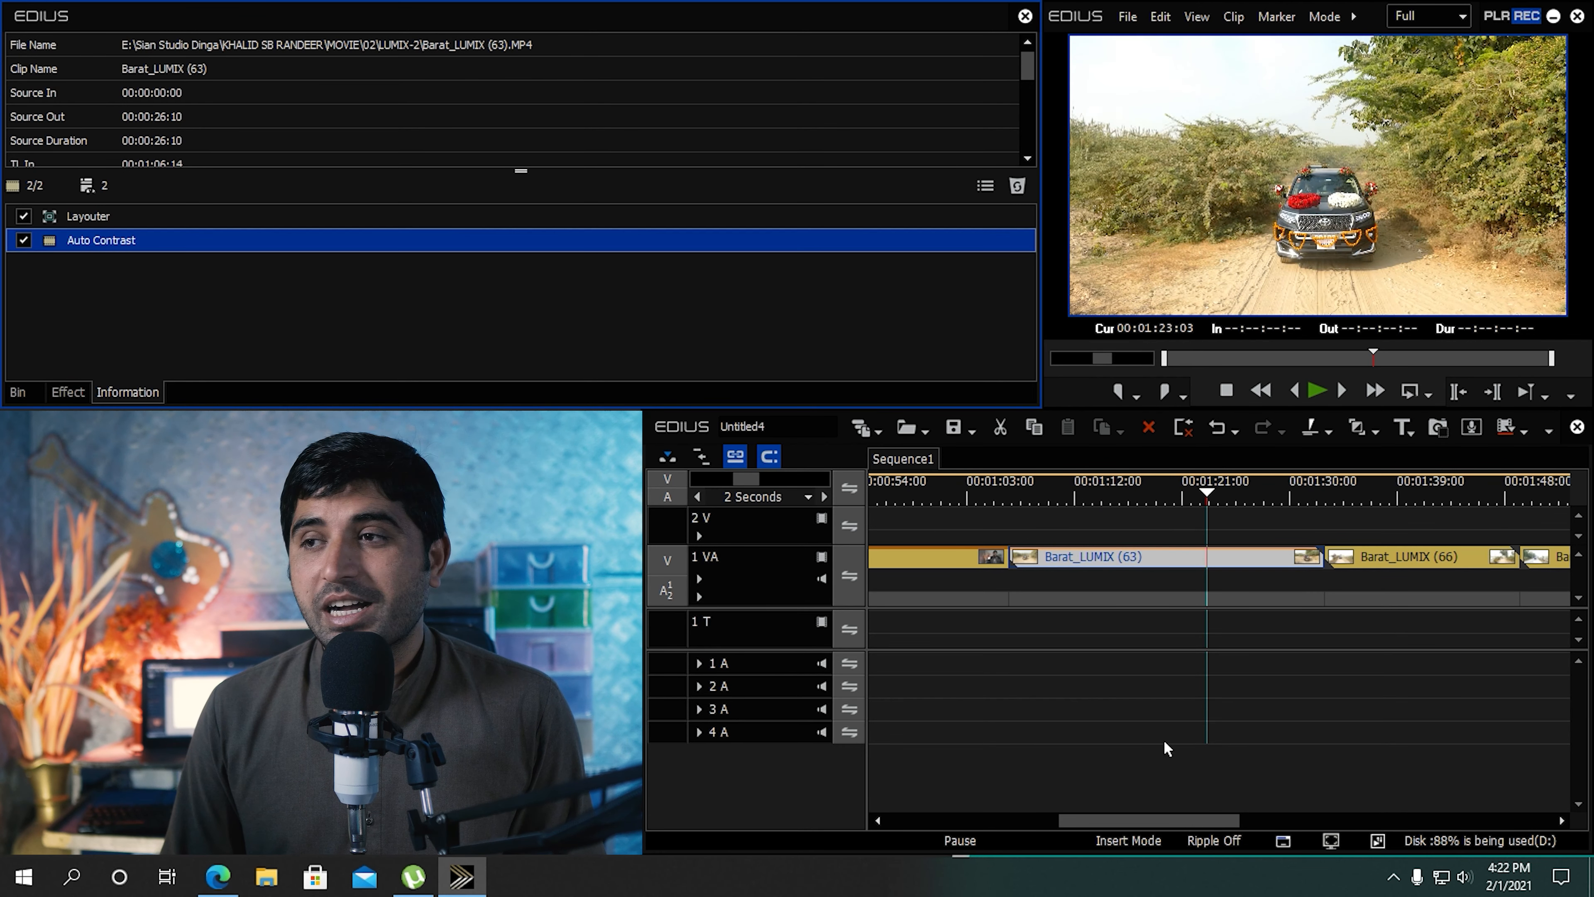
# Select the three clips after Barat_LUMIX (63) and apply the NewBlue Auto Contrast filter to all of them at once
pyautogui.click(1302, 748)
pyautogui.scroll(-4, 1075, 743)
pyautogui.scroll(2, 1075, 742)
pyautogui.moveTo(1415, 528); pyautogui.dragTo(1088, 671)
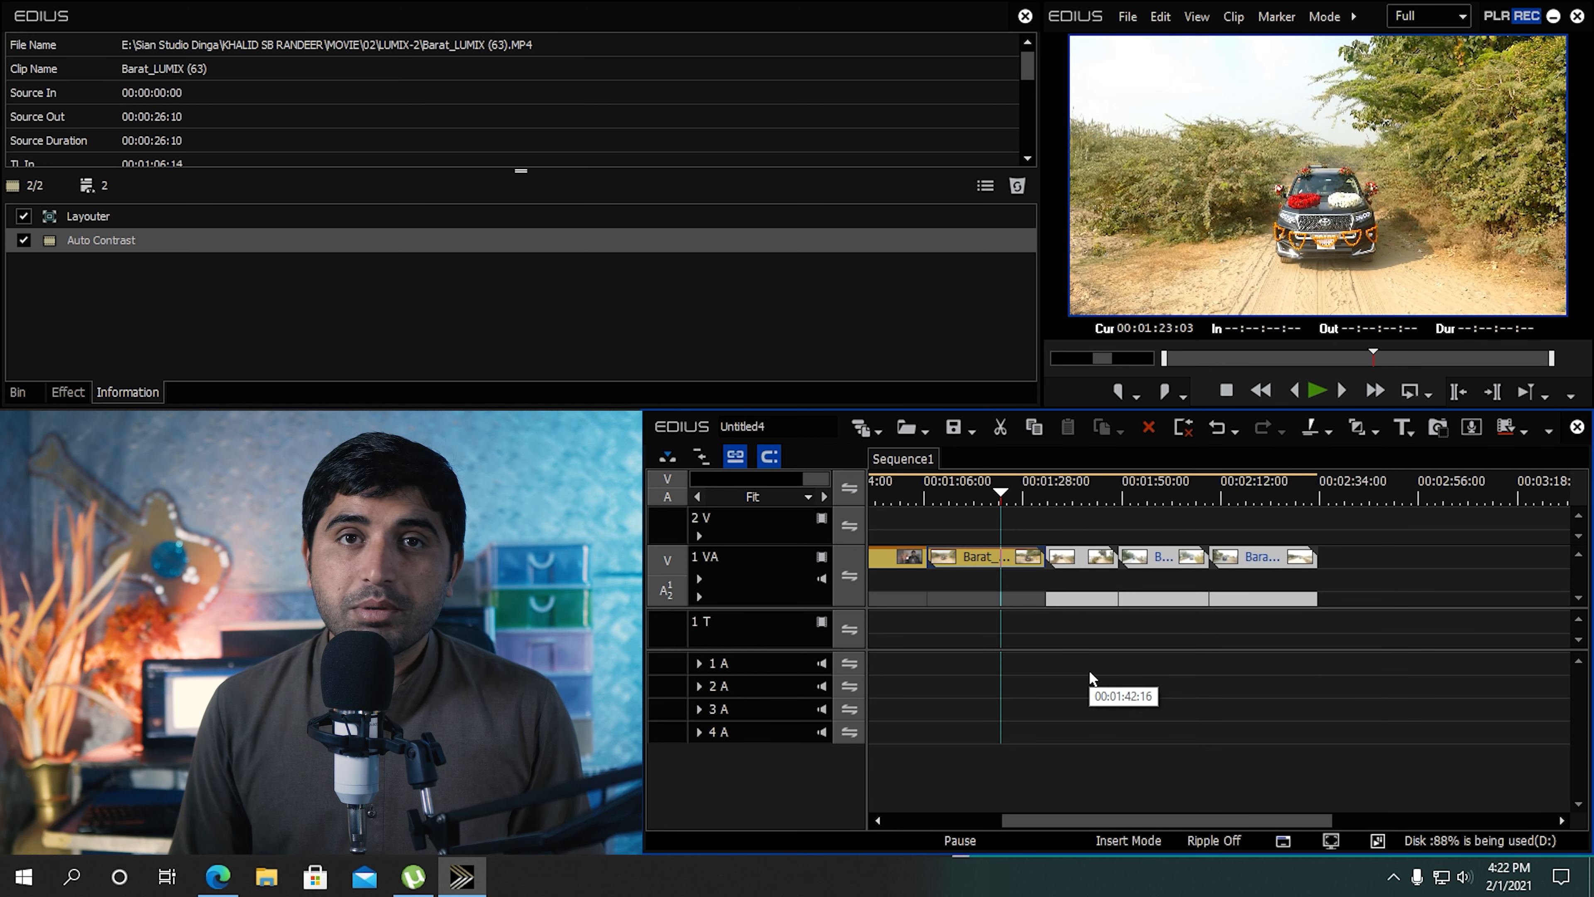
pyautogui.click(72, 392)
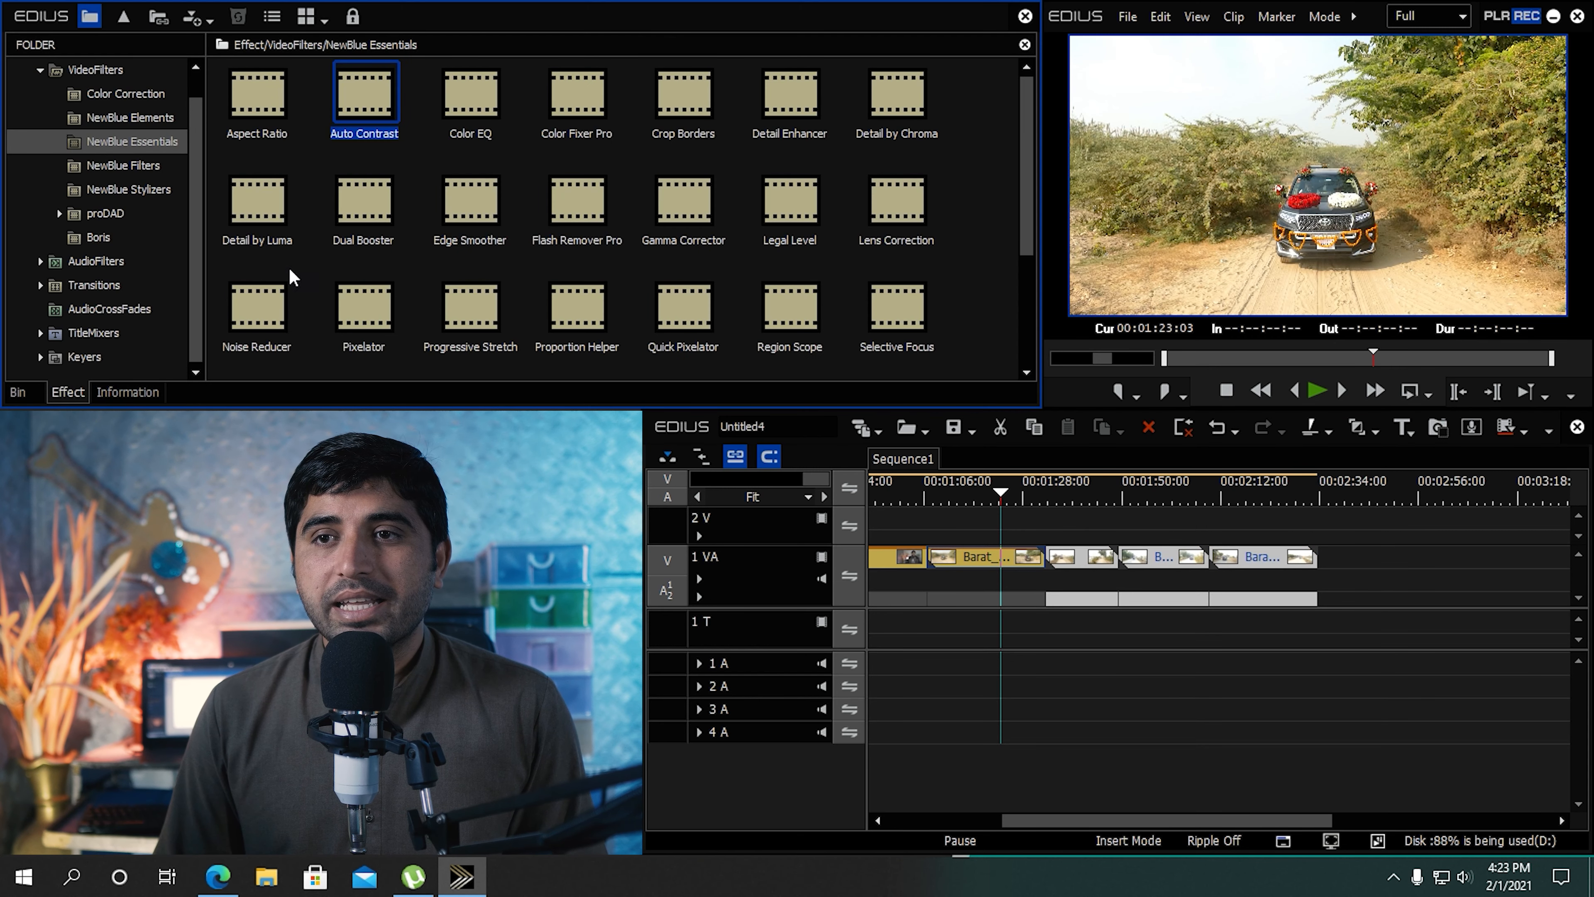
pyautogui.moveTo(374, 104); pyautogui.dragTo(1198, 559)
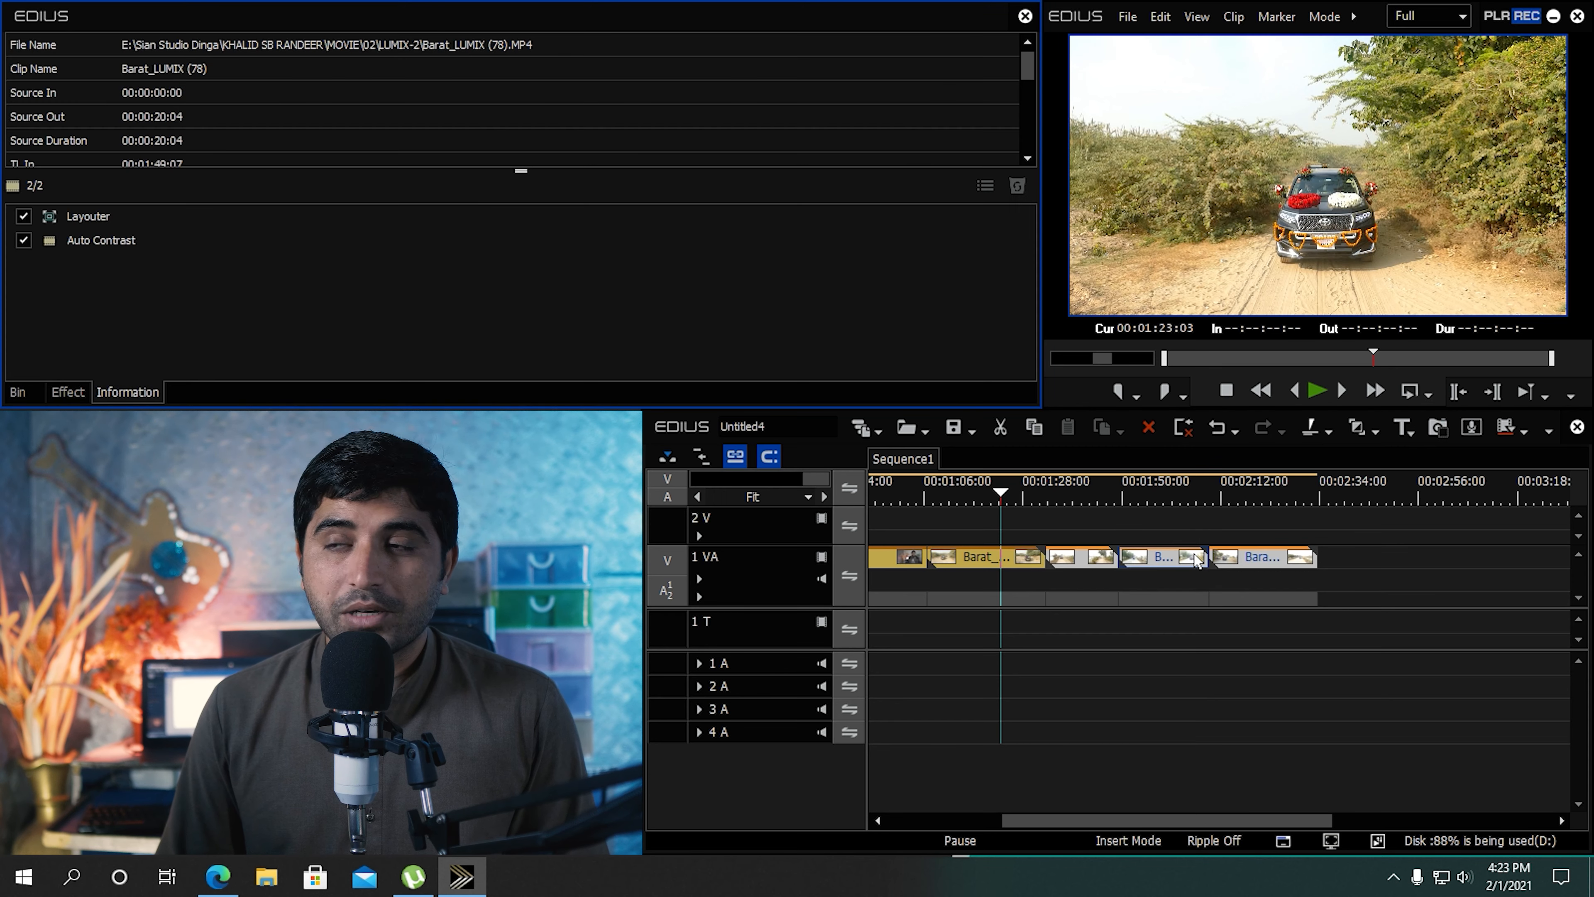
# Preview the filtered clips at 00:01:39:08 and 00:01:57:24, and switch off Auto Contrast on Barat_LUMIX (78) for comparison
pyautogui.click(1074, 492)
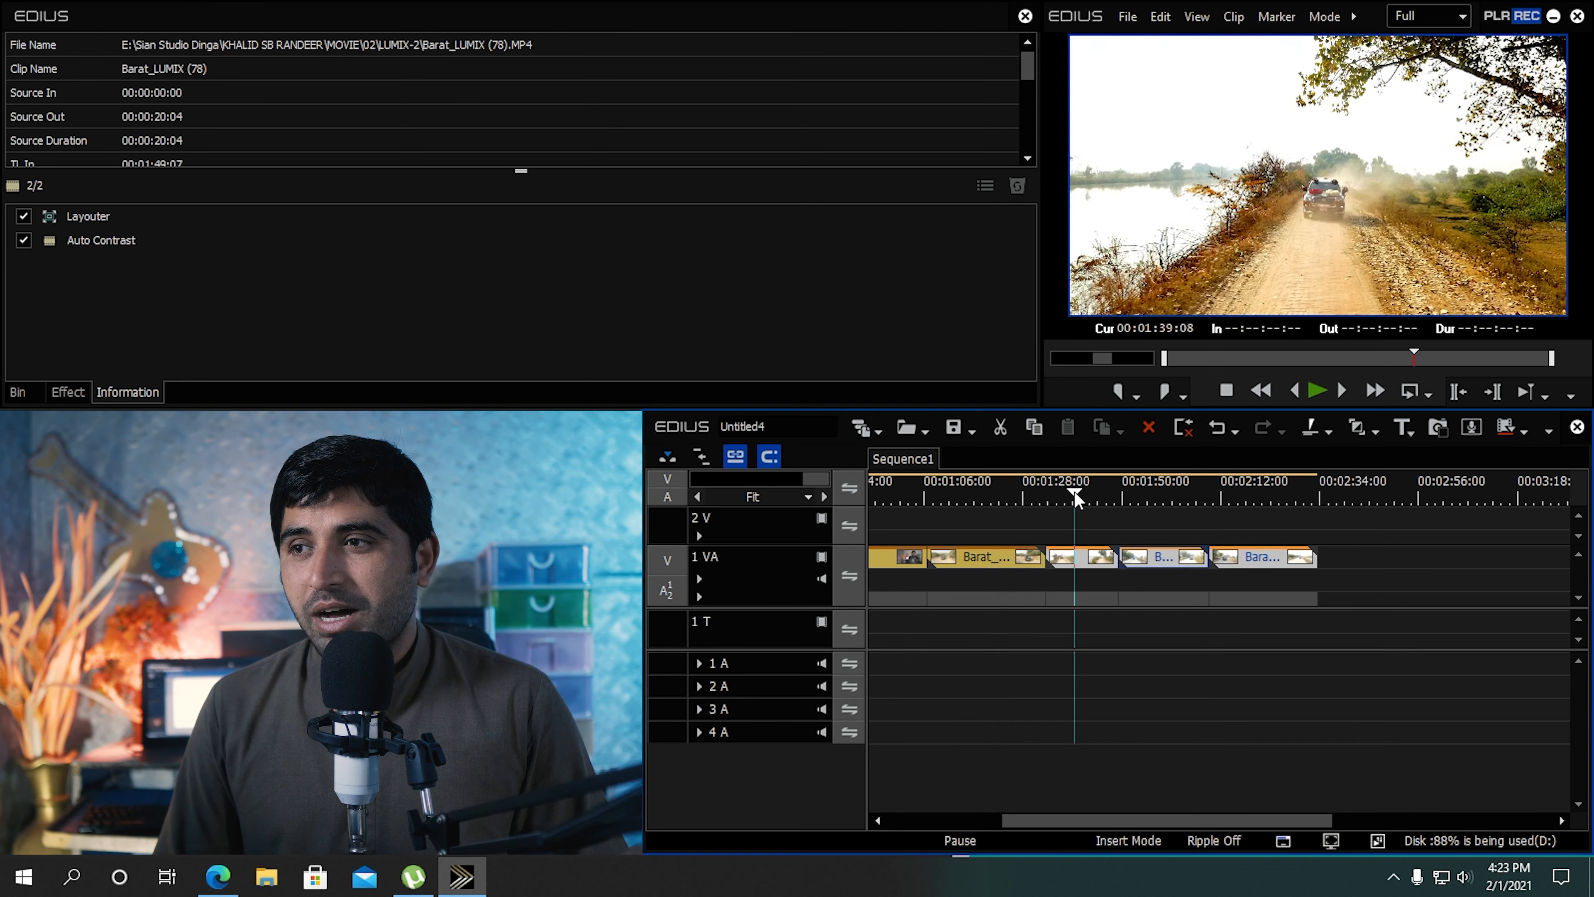
pyautogui.moveTo(1092, 498); pyautogui.dragTo(1156, 518)
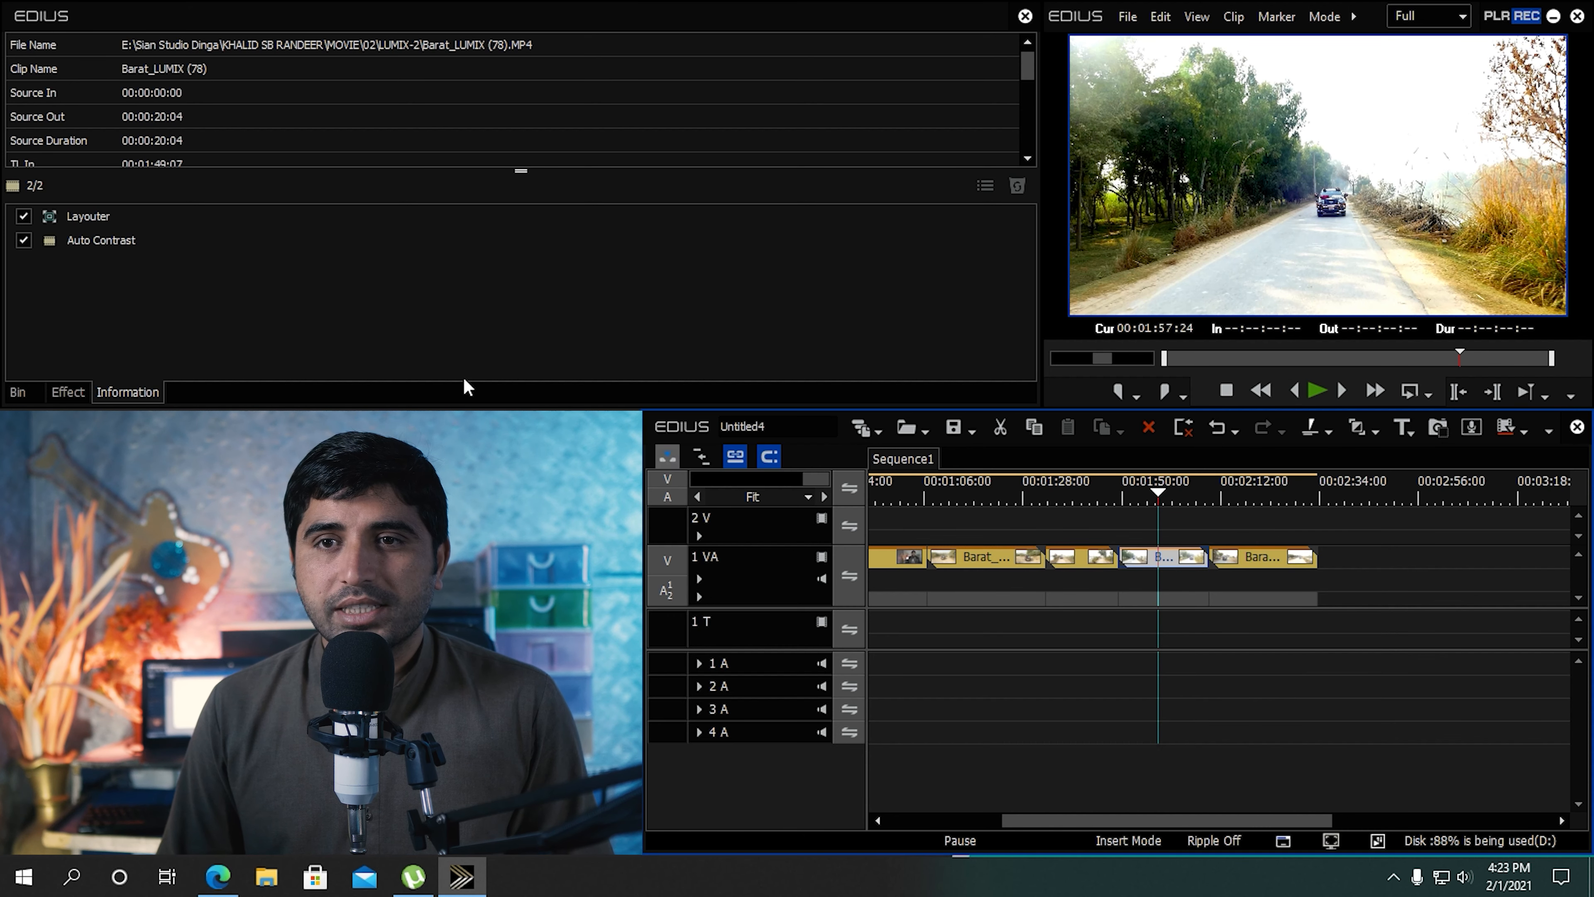
pyautogui.click(103, 245)
pyautogui.click(23, 243)
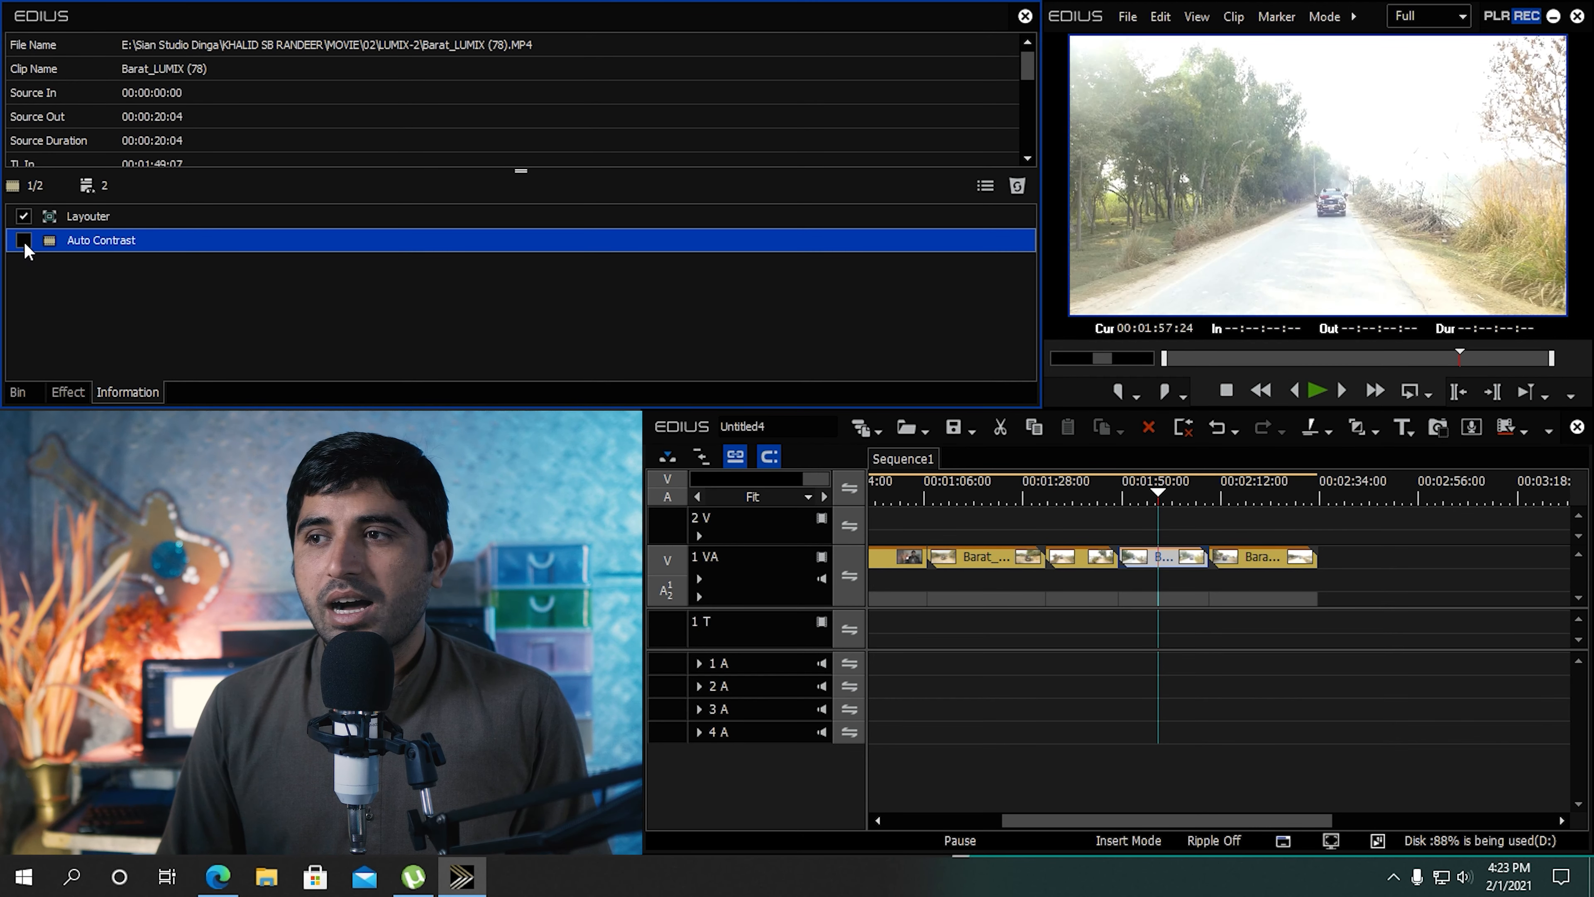